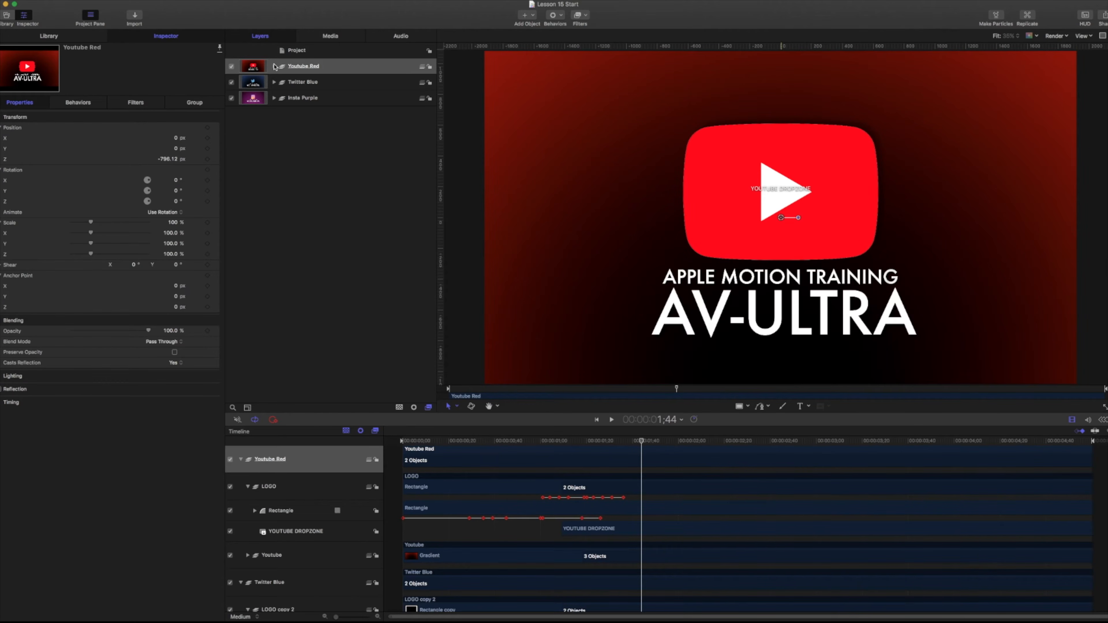
# Preview the Youtube Red, Twitter Blue and Insta Purple groups individually, and examine the contents of the Insta Purple group at frame 56.
pyautogui.click(231, 67)
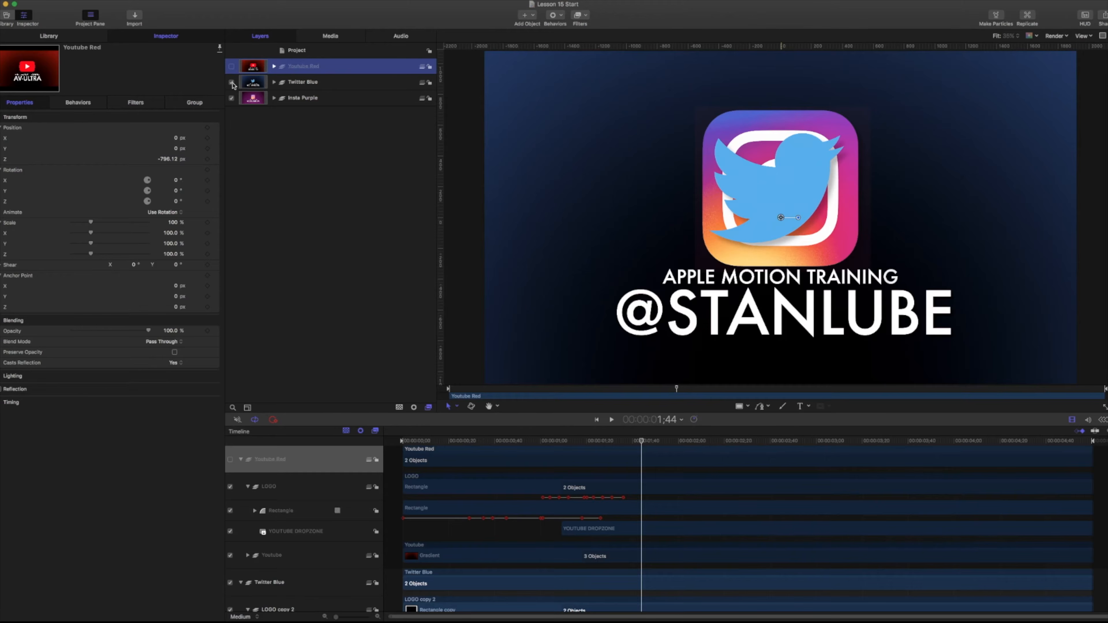
pyautogui.click(232, 83)
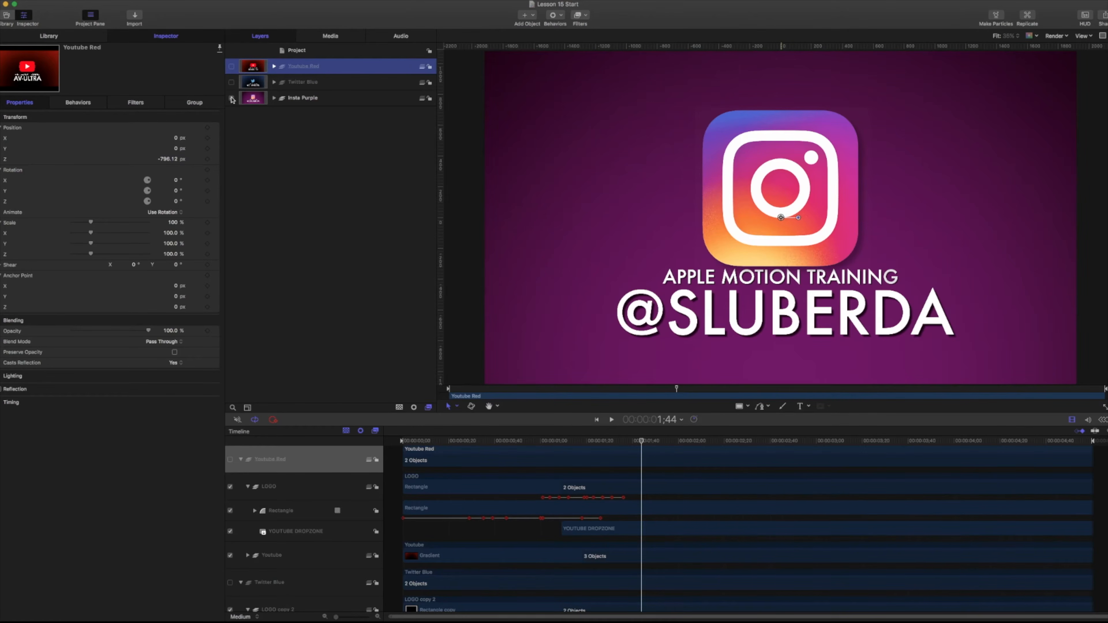
pyautogui.click(232, 99)
pyautogui.moveTo(231, 98); pyautogui.dragTo(231, 67)
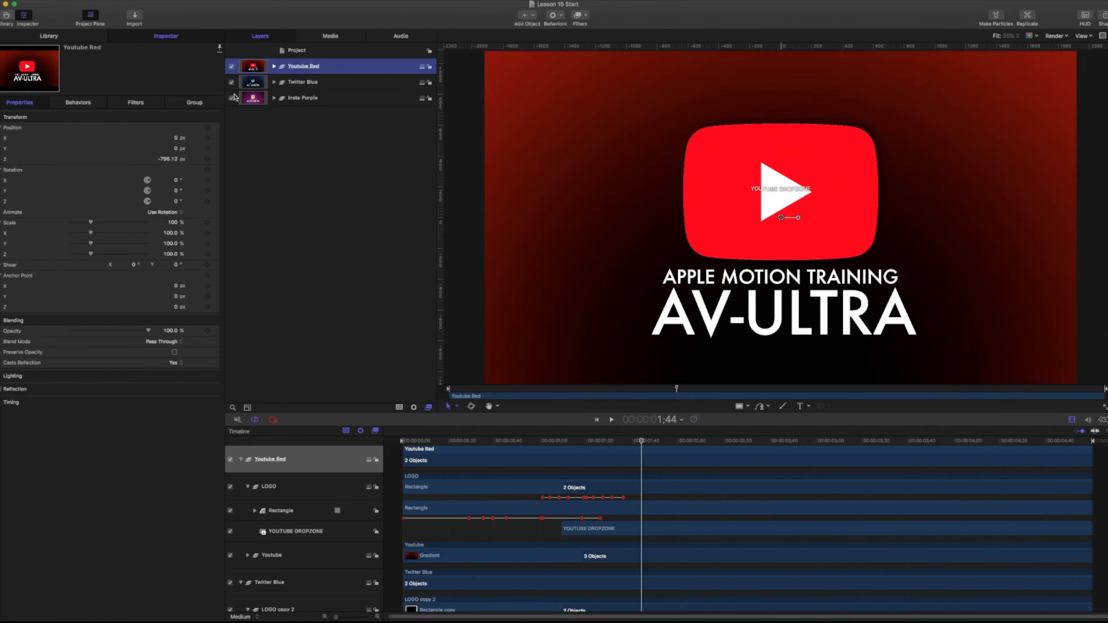
pyautogui.moveTo(641, 442); pyautogui.dragTo(531, 444)
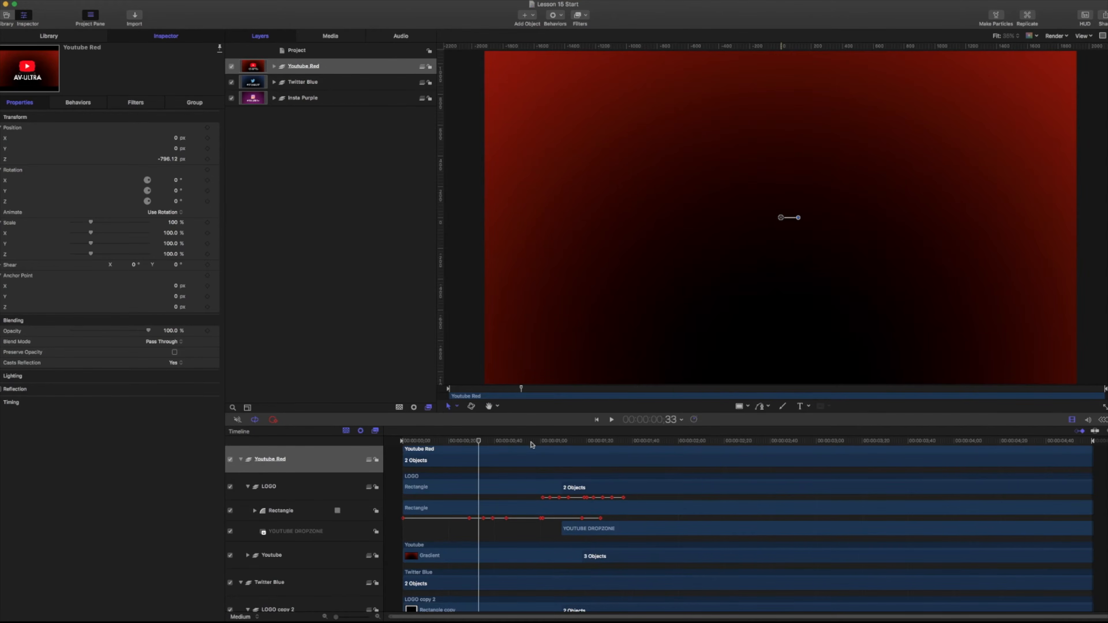
pyautogui.click(274, 98)
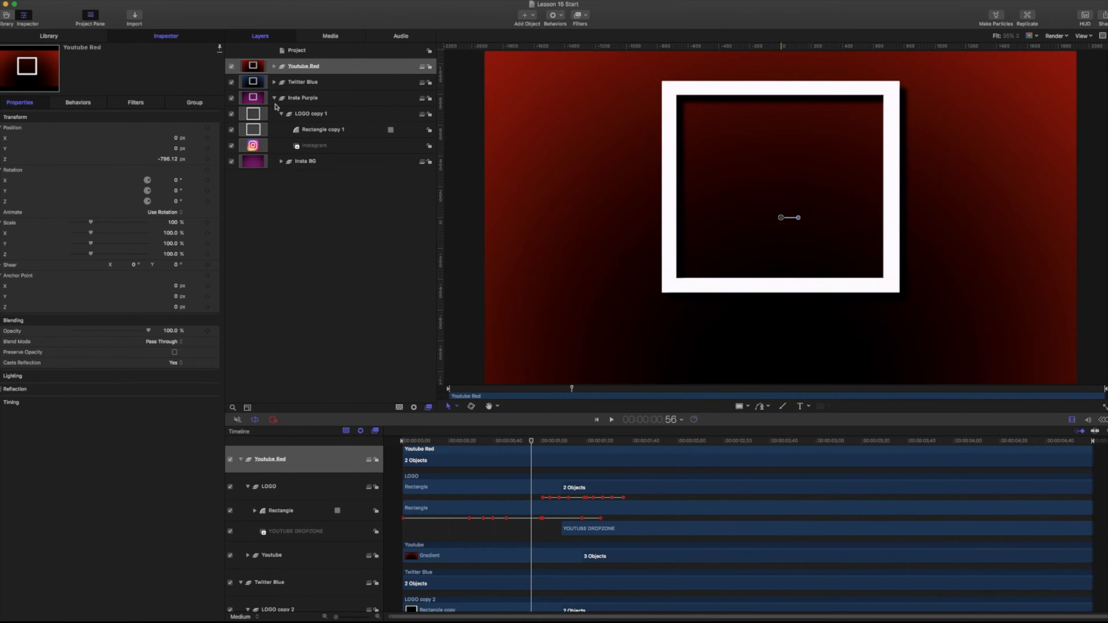
pyautogui.click(303, 98)
pyautogui.click(281, 161)
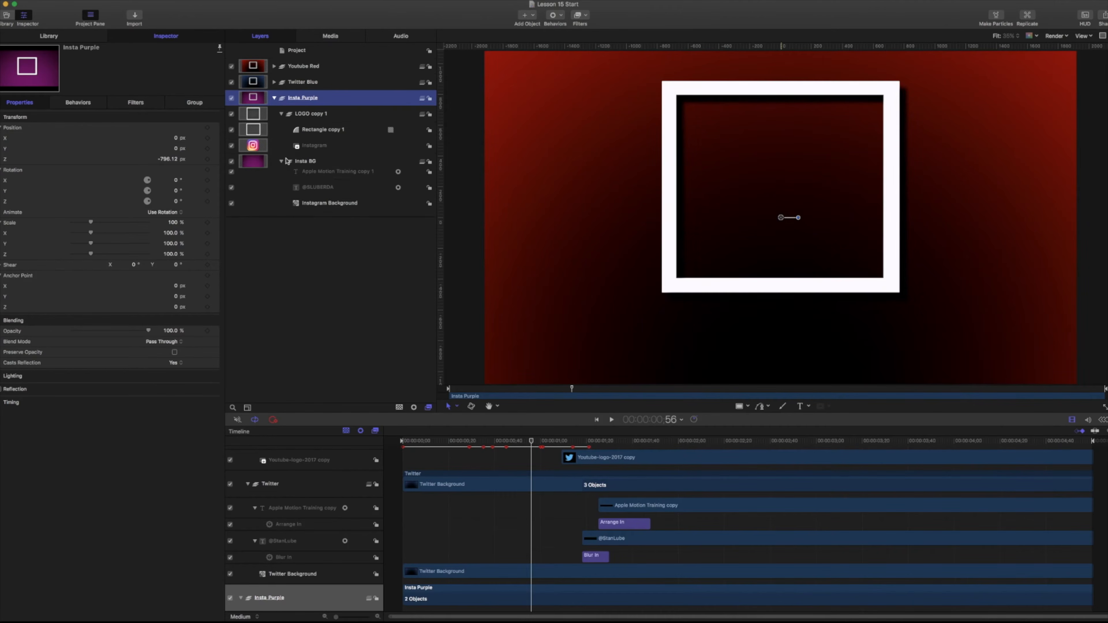
pyautogui.click(274, 98)
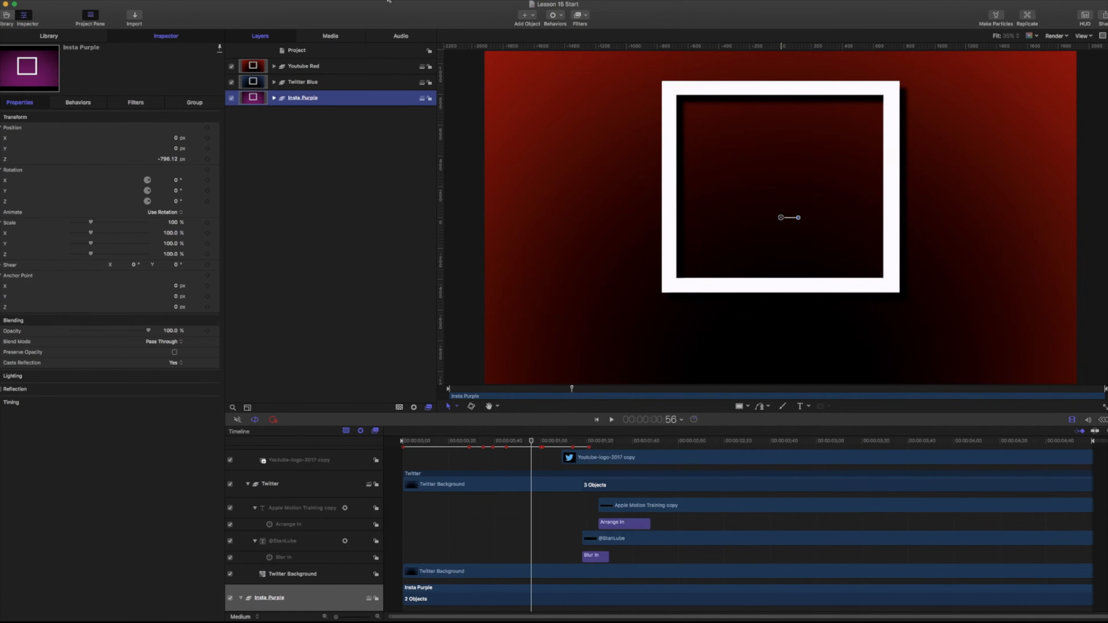
# Add a rig to the project and give it a checkbox widget.
pyautogui.click(526, 15)
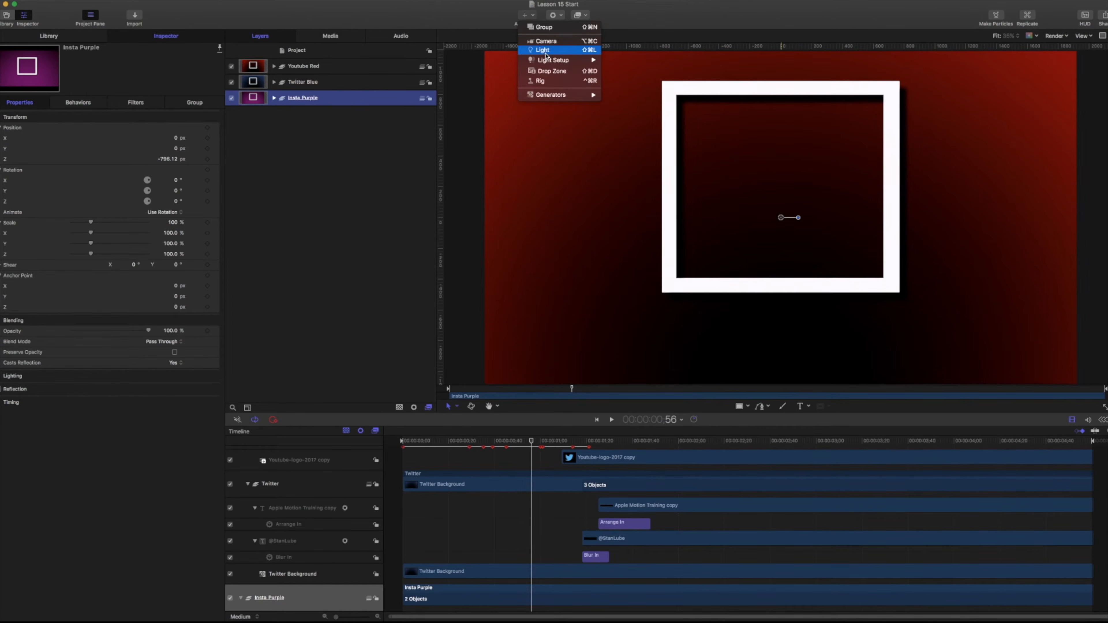
pyautogui.click(548, 84)
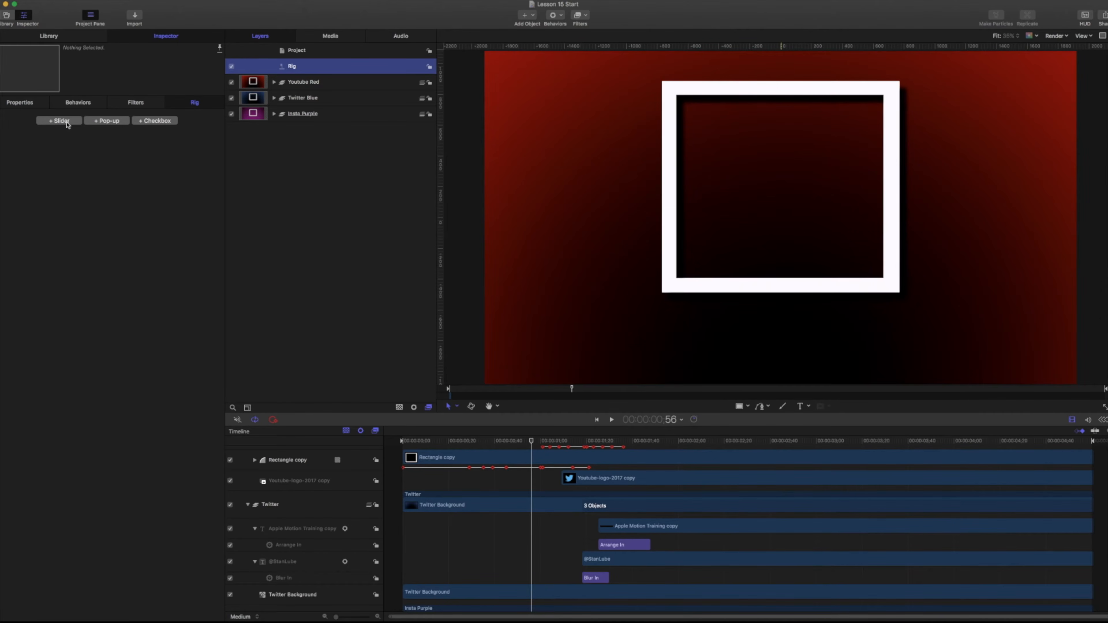
pyautogui.click(152, 122)
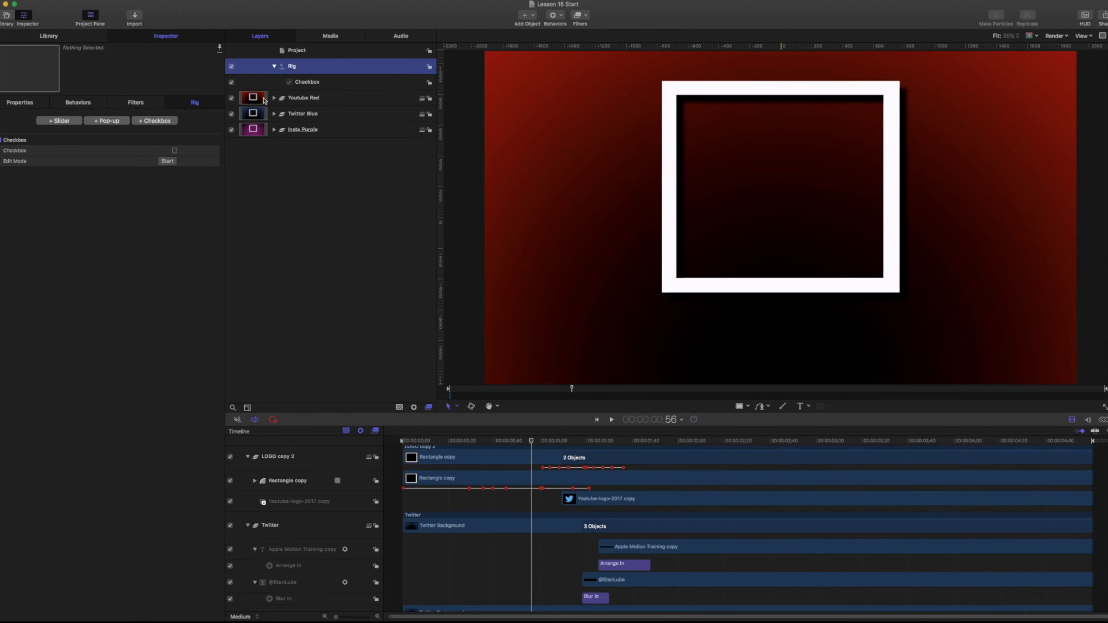
# Hide the Twitter Blue and Insta Purple groups, leaving Youtube Red visible and selected.
pyautogui.click(231, 114)
pyautogui.click(231, 129)
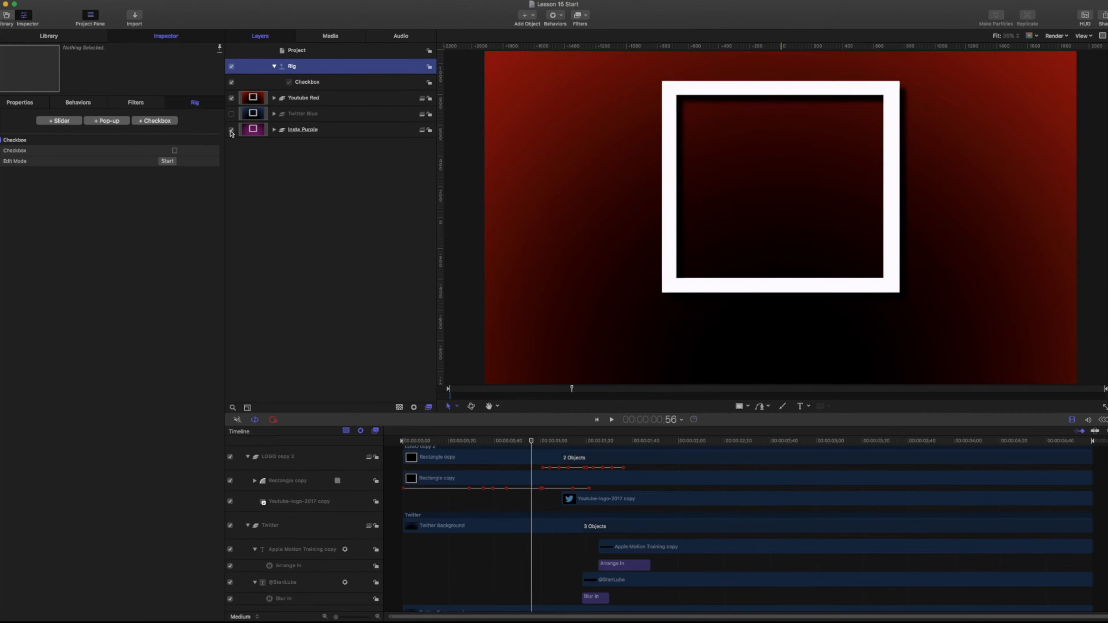
pyautogui.click(302, 98)
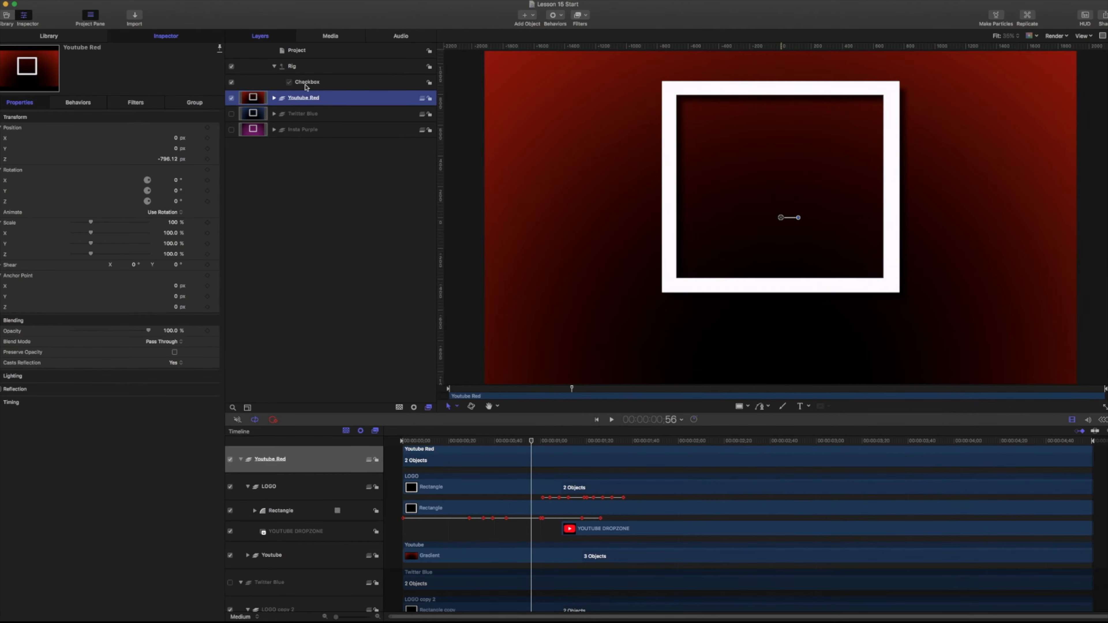
# Rename the rig as YOUTUBE and select its checkbox widget.
pyautogui.click(305, 85)
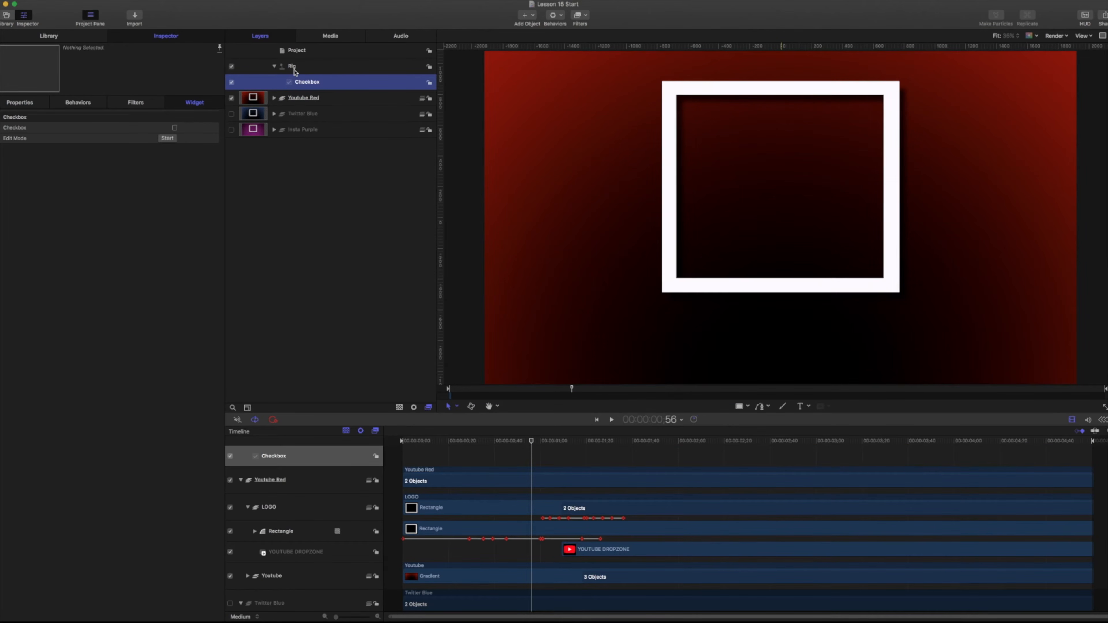
pyautogui.click(293, 68)
pyautogui.click(303, 66)
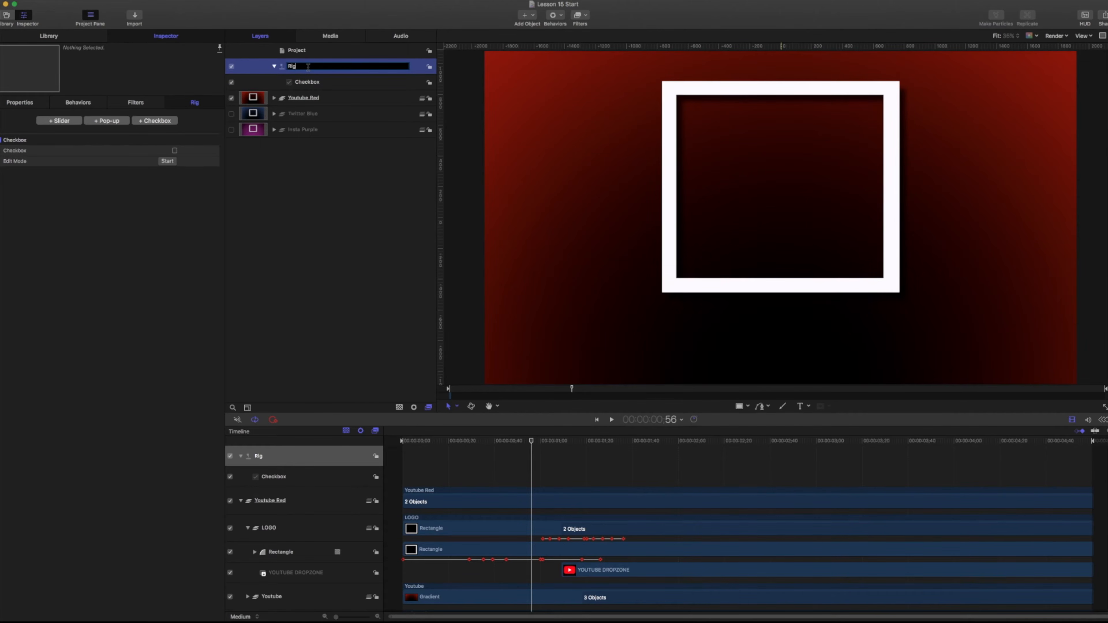
pyautogui.write('YOUTUBE')
pyautogui.click(306, 83)
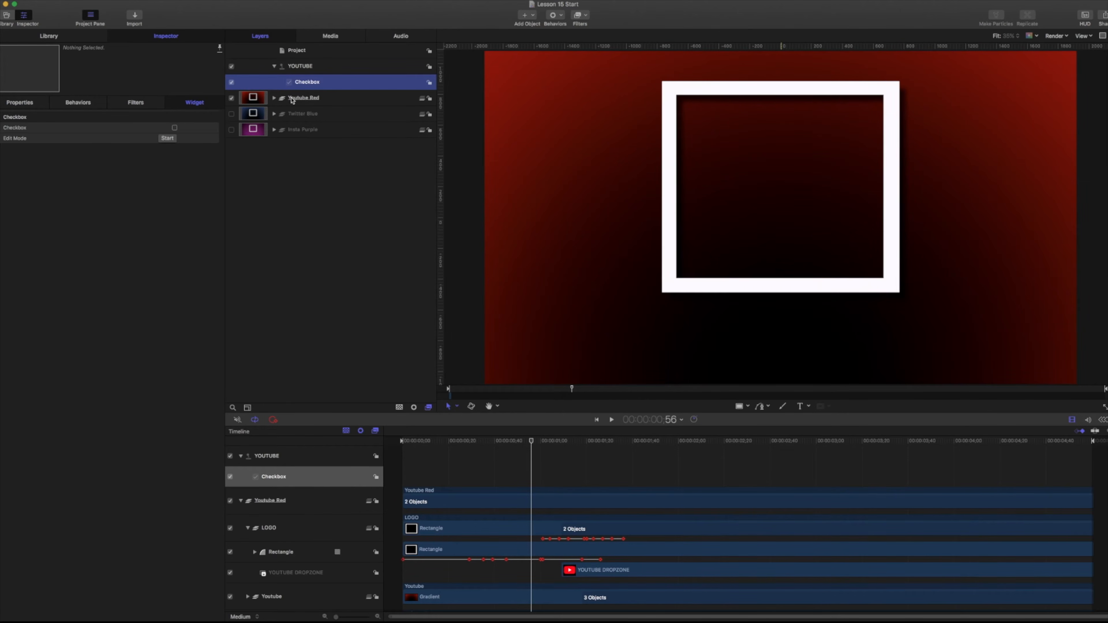
# Add the opacity of the Gradient in the Youtube subgroup to the YOUTUBE rig's existing checkbox.
pyautogui.click(274, 98)
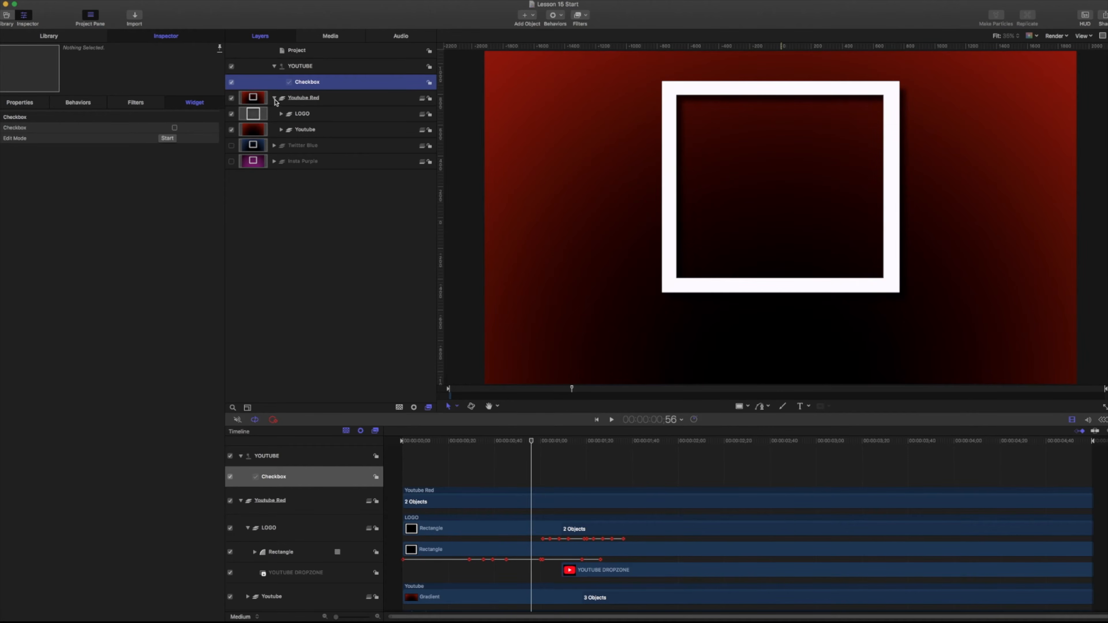
pyautogui.click(297, 126)
pyautogui.click(281, 129)
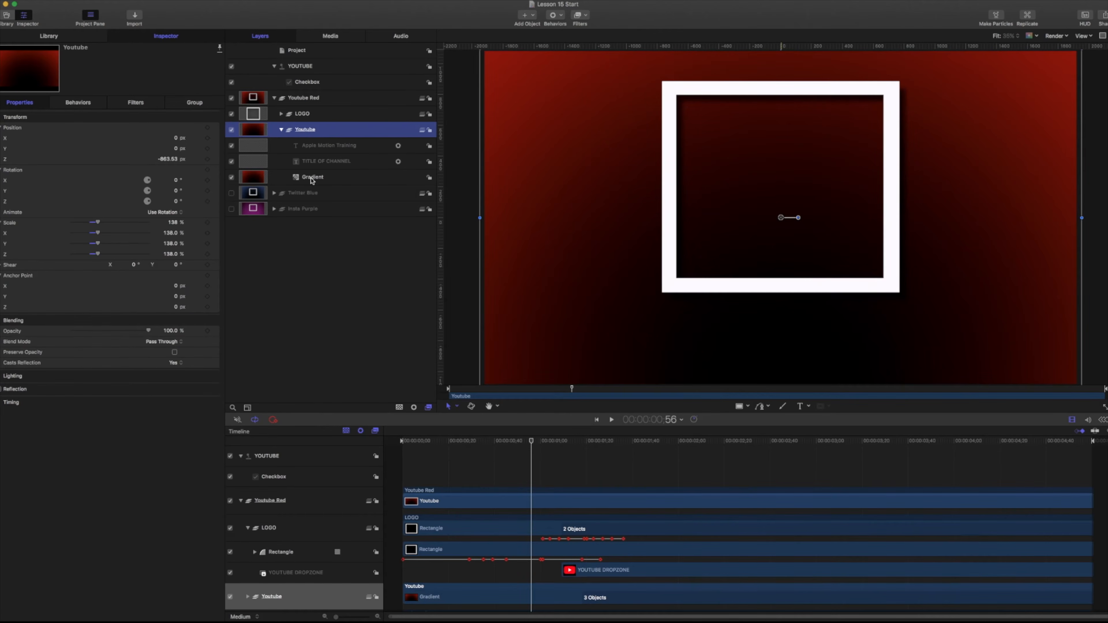
pyautogui.click(311, 178)
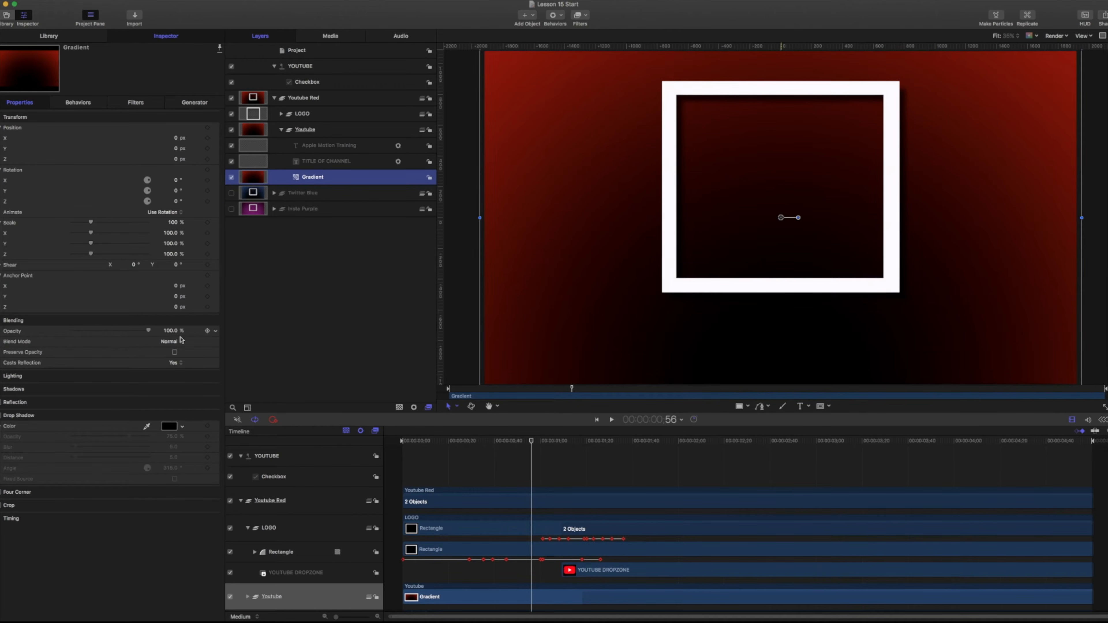
pyautogui.click(216, 333)
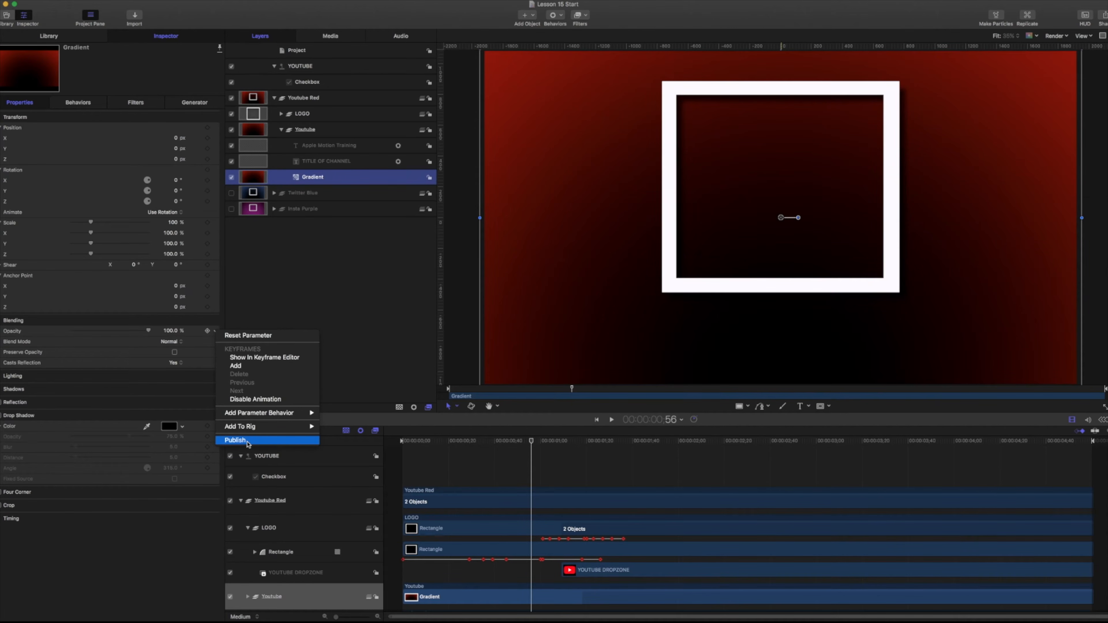
pyautogui.moveTo(255, 432)
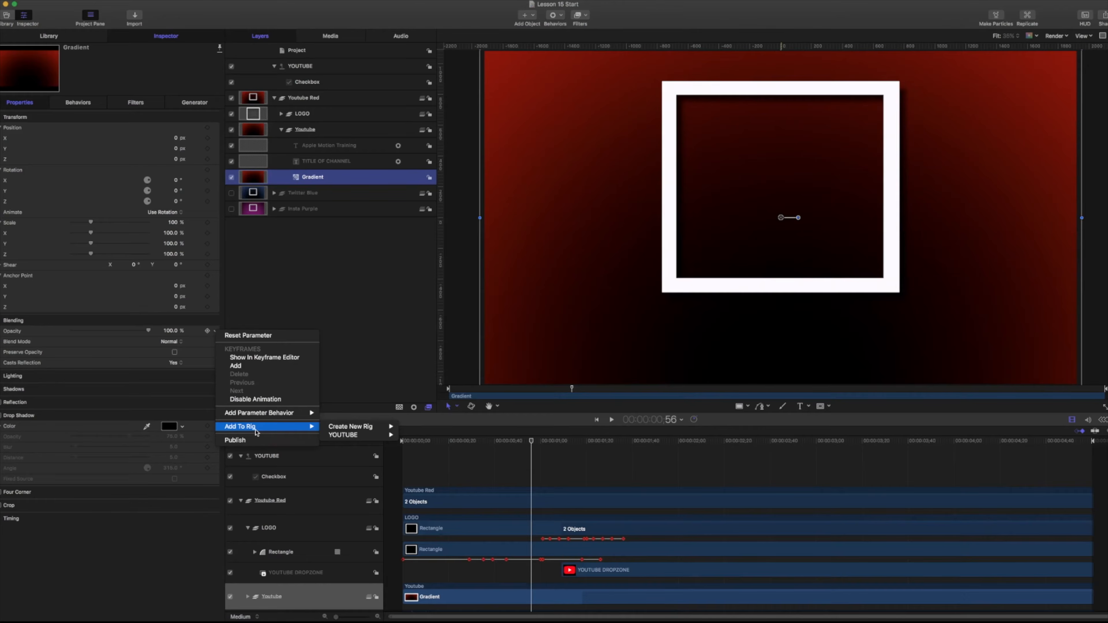
pyautogui.moveTo(347, 435)
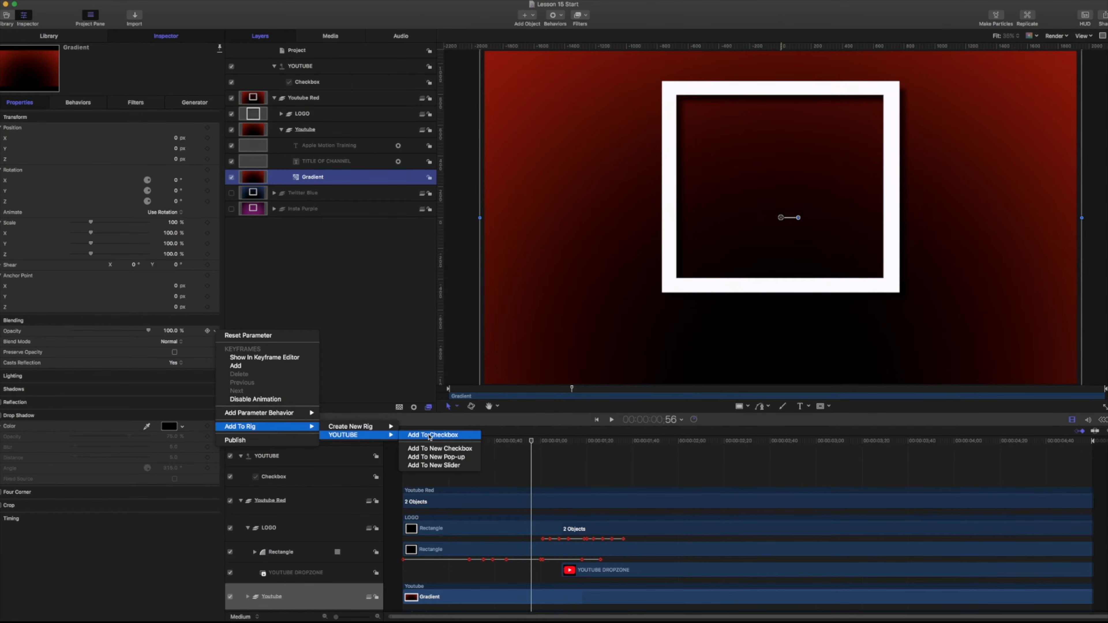
pyautogui.click(428, 437)
# Use rig edit mode to set the Gradient opacity to 0% for the unchecked checkbox state, and turn the checkbox on.
pyautogui.click(313, 82)
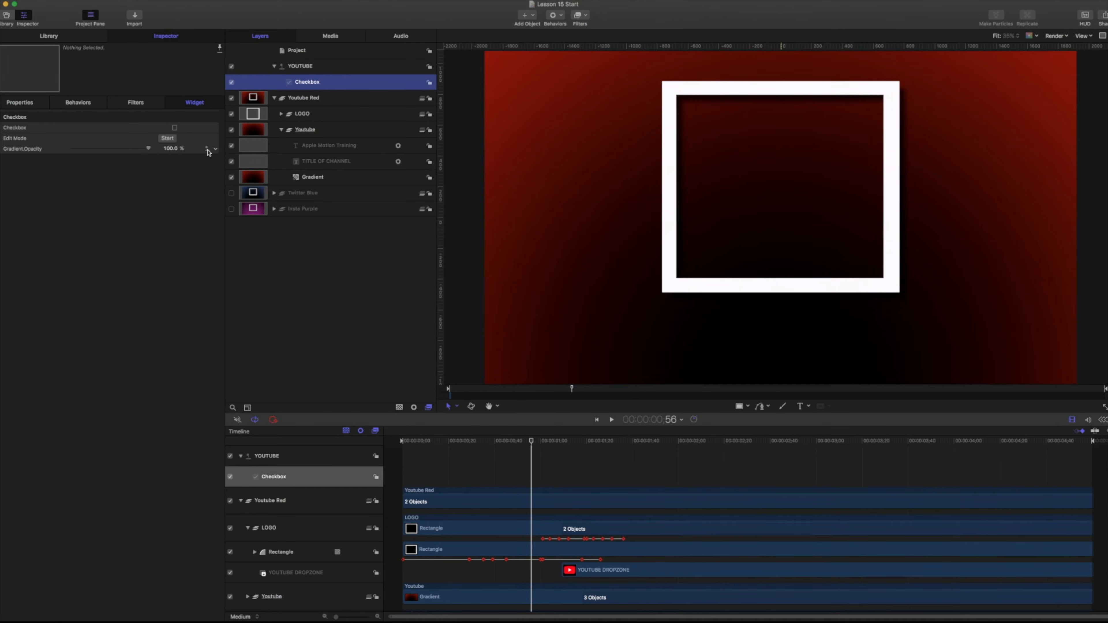
pyautogui.click(167, 138)
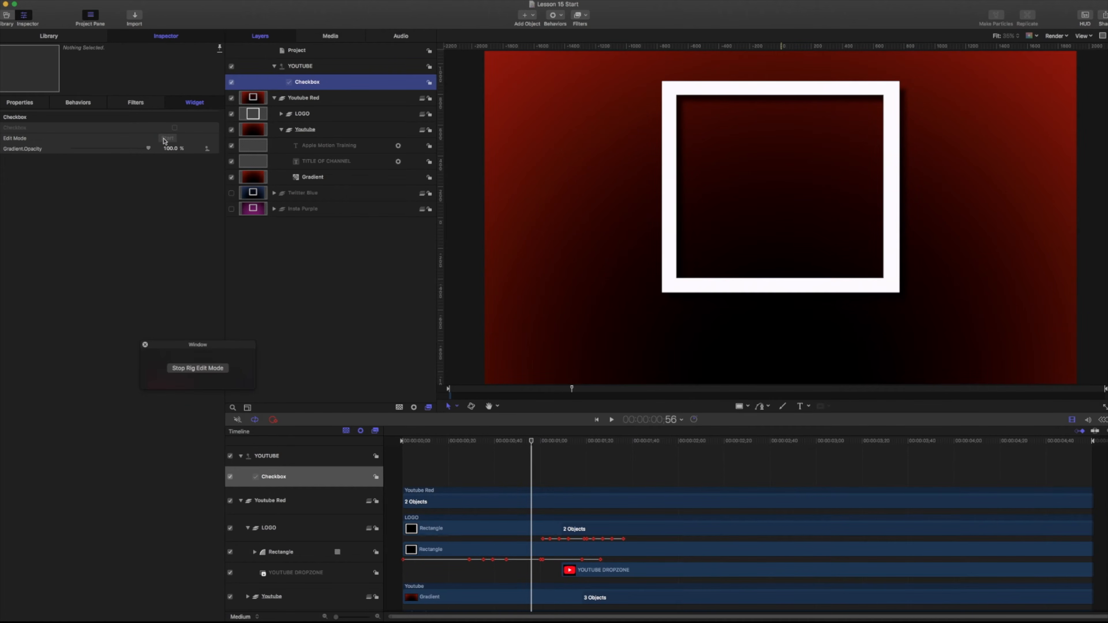
pyautogui.moveTo(148, 149); pyautogui.dragTo(52, 153)
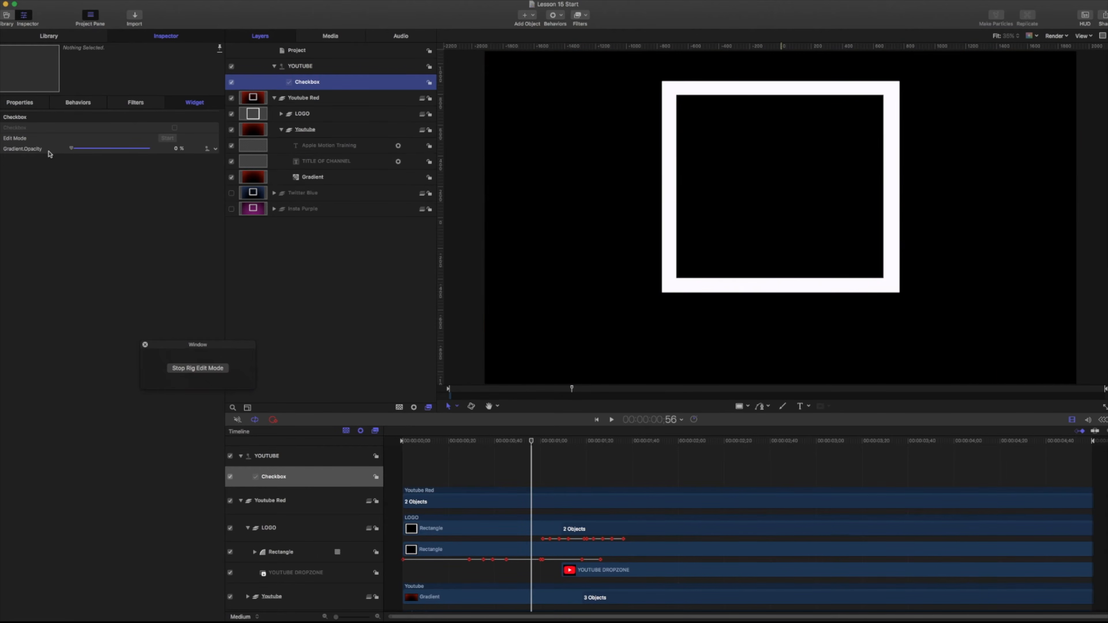
pyautogui.click(194, 369)
pyautogui.click(194, 369)
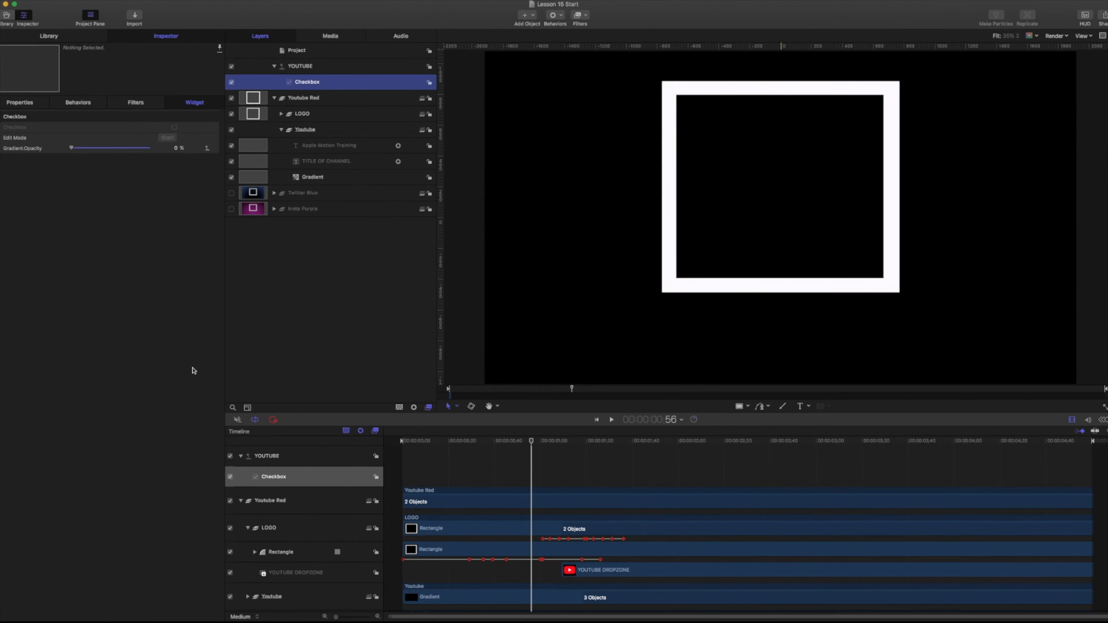
pyautogui.click(175, 128)
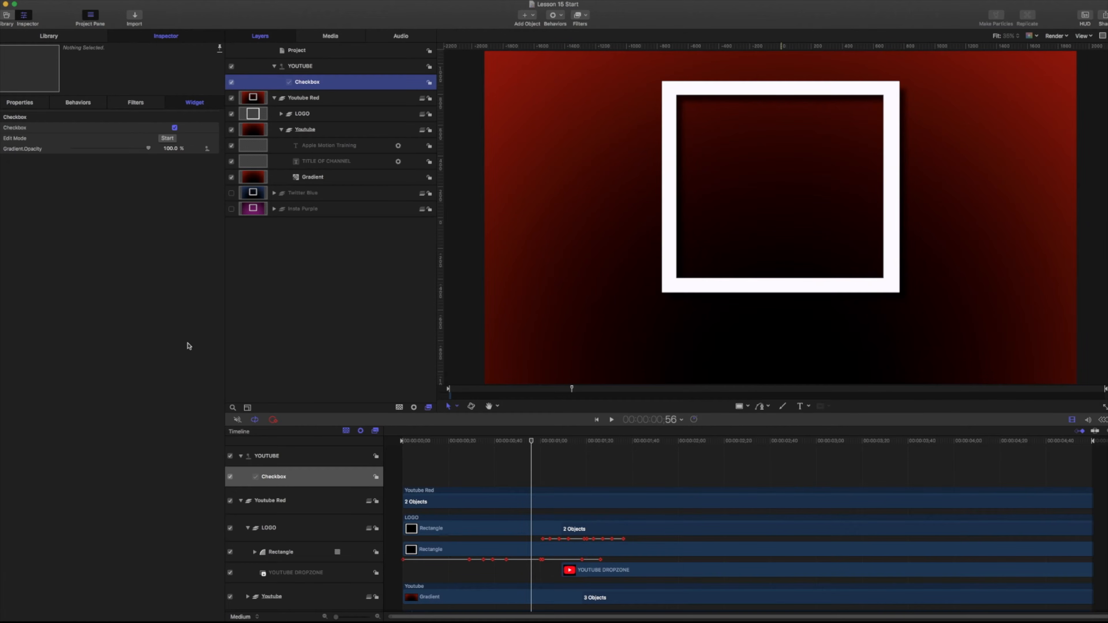
# Try to publish the checkbox from the YOUTUBE rig's settings, and check the project's published parameters.
pyautogui.click(304, 66)
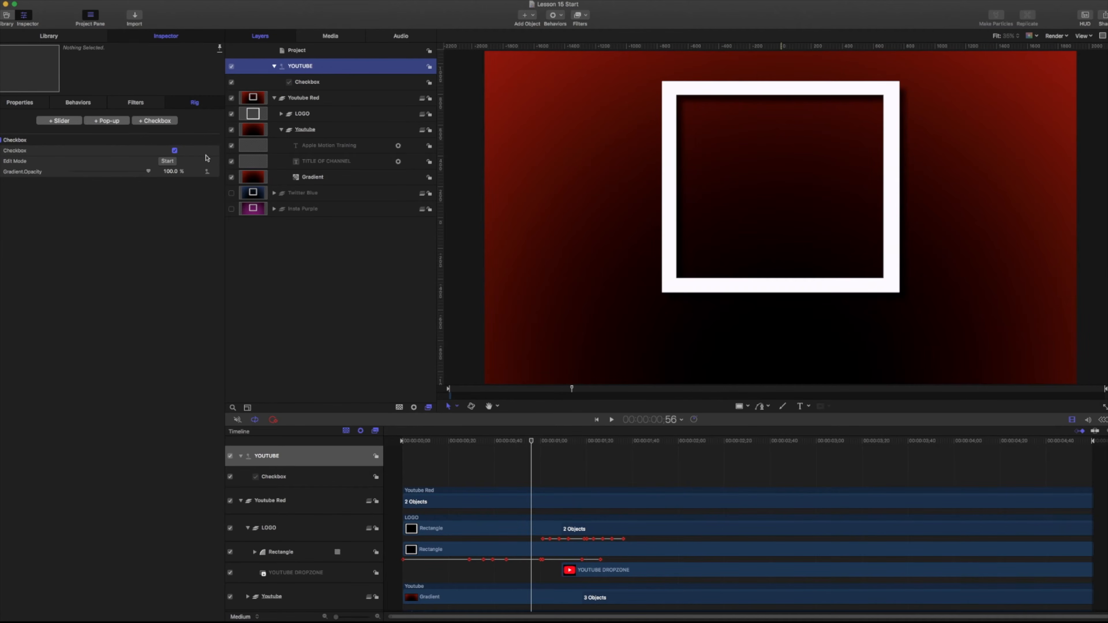
pyautogui.click(215, 153)
pyautogui.click(199, 153)
pyautogui.click(215, 152)
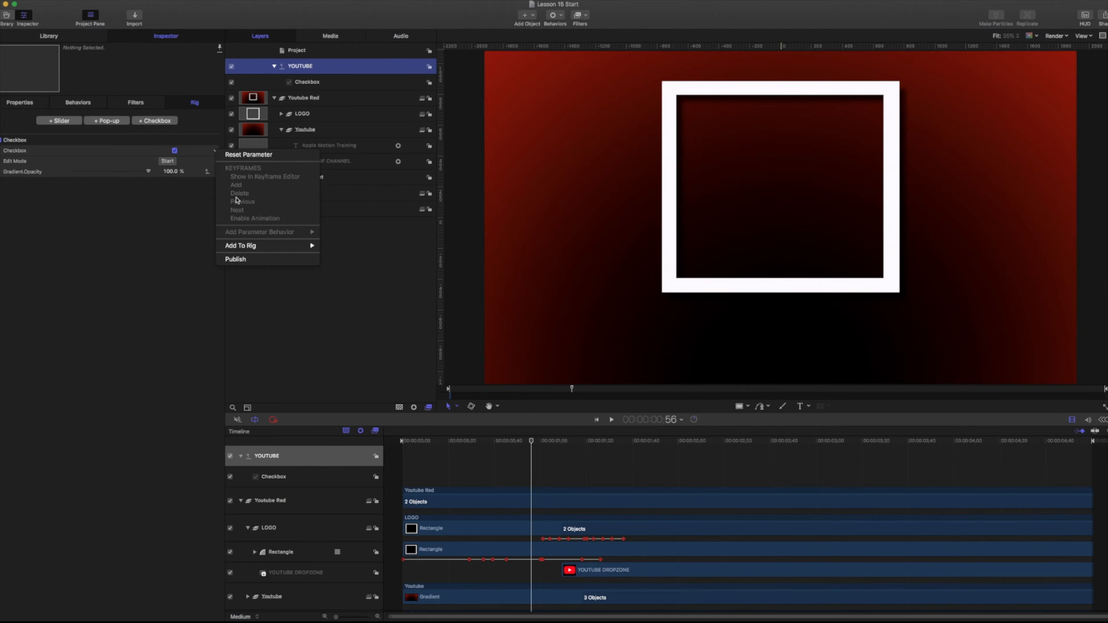
pyautogui.click(251, 260)
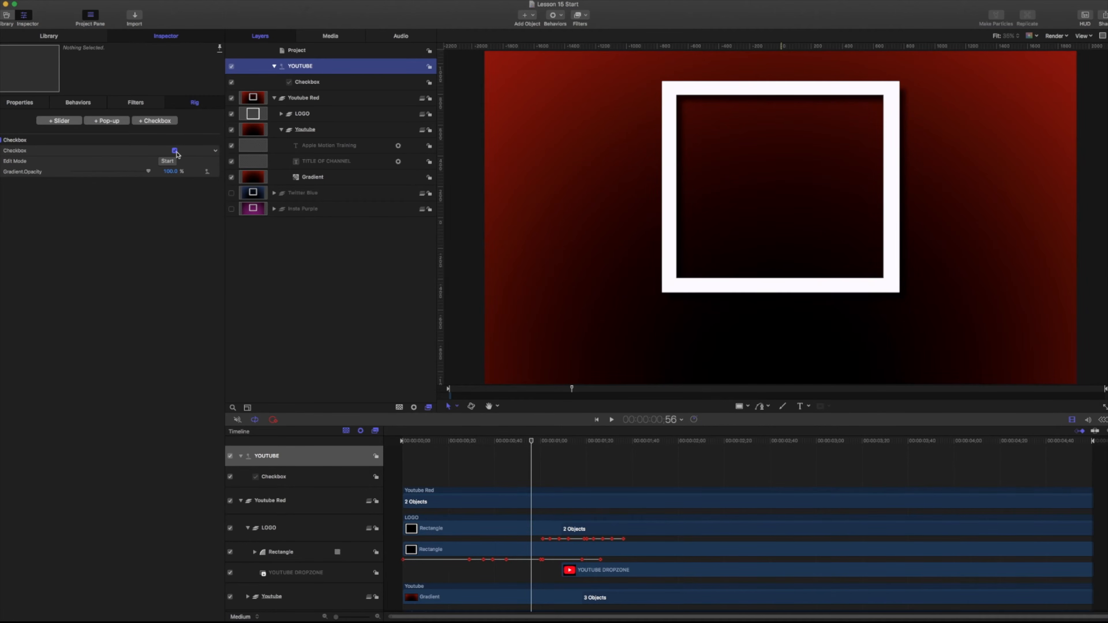
pyautogui.click(293, 52)
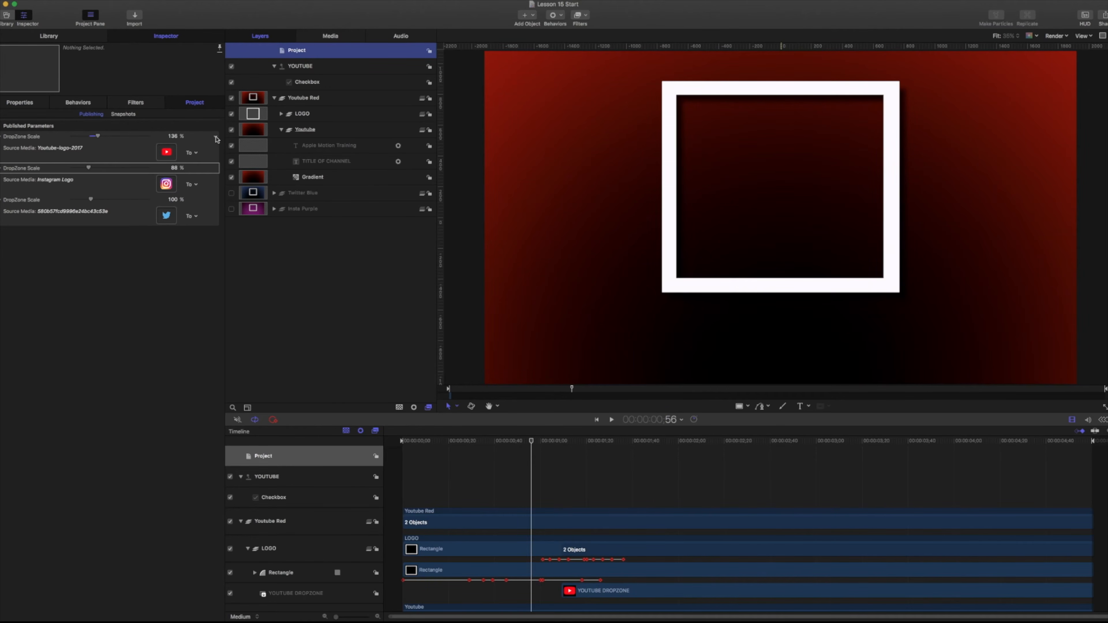
# Publish the checkbox parameter from the checkbox widget's own settings.
pyautogui.click(303, 83)
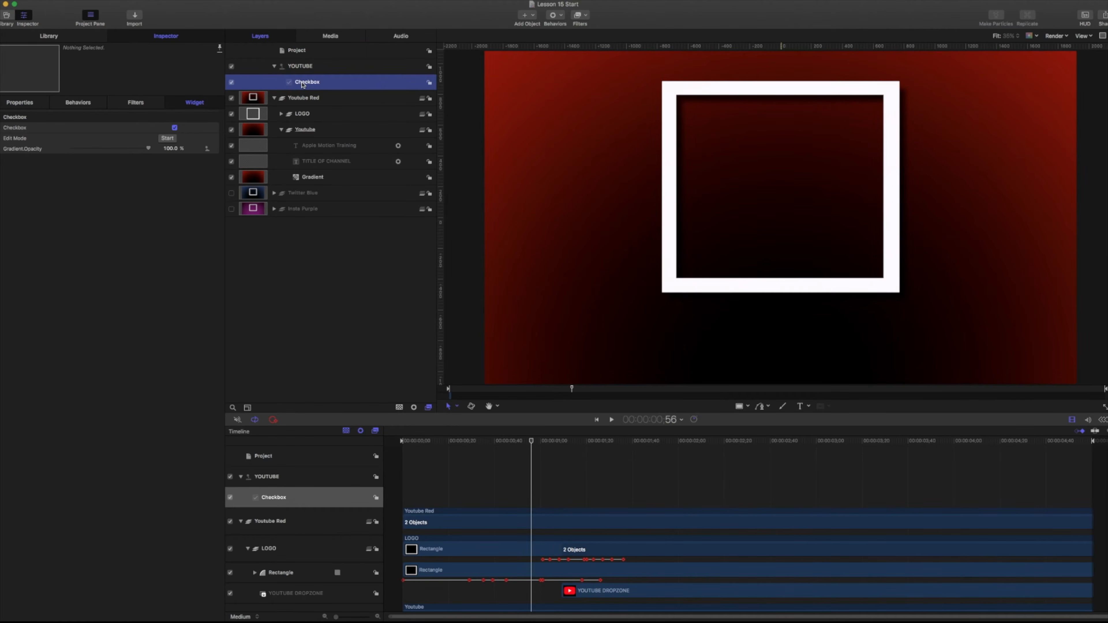
pyautogui.click(214, 129)
pyautogui.click(257, 237)
# Move the published checkbox to the start of the project's published parameters and rename it YOUTUBE BG ON/OFF.
pyautogui.click(295, 51)
pyautogui.click(20, 232)
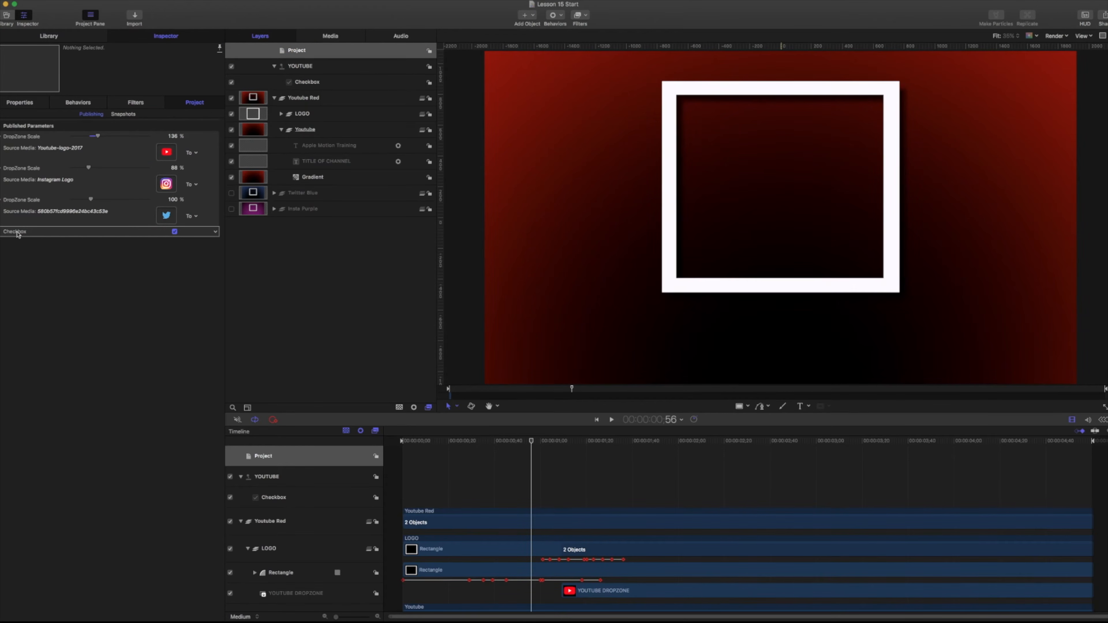
pyautogui.moveTo(20, 234); pyautogui.dragTo(20, 137)
pyautogui.doubleClick(19, 137)
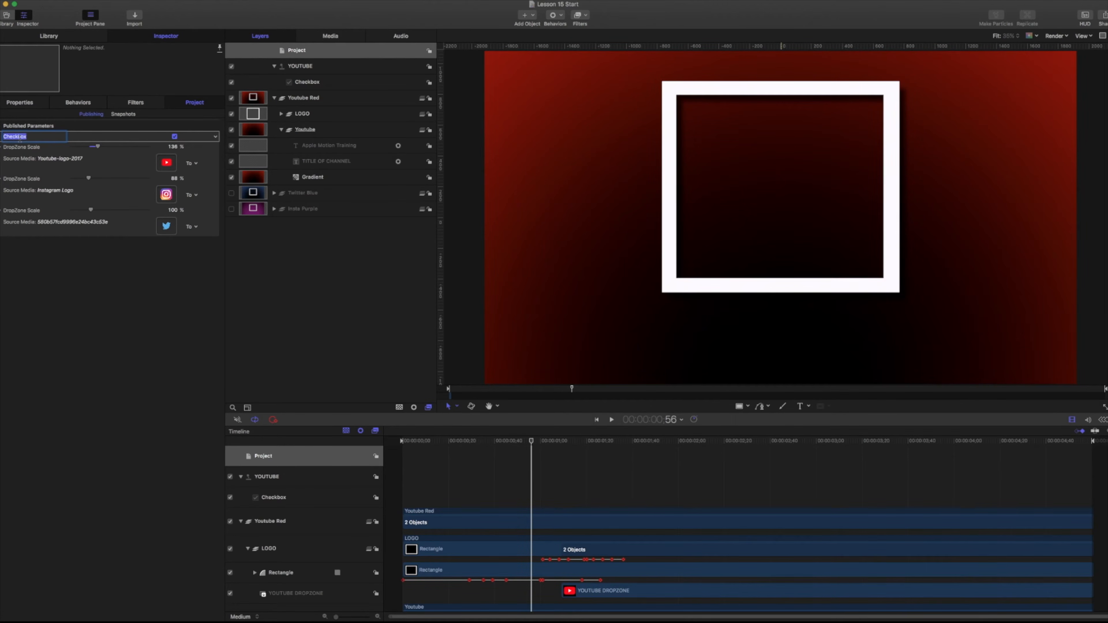
pyautogui.write('YOUTUBE BG ON/OFF')
# Test the YOUTUBE BG ON/OFF parameter by switching the background off and on twice.
pyautogui.click(175, 136)
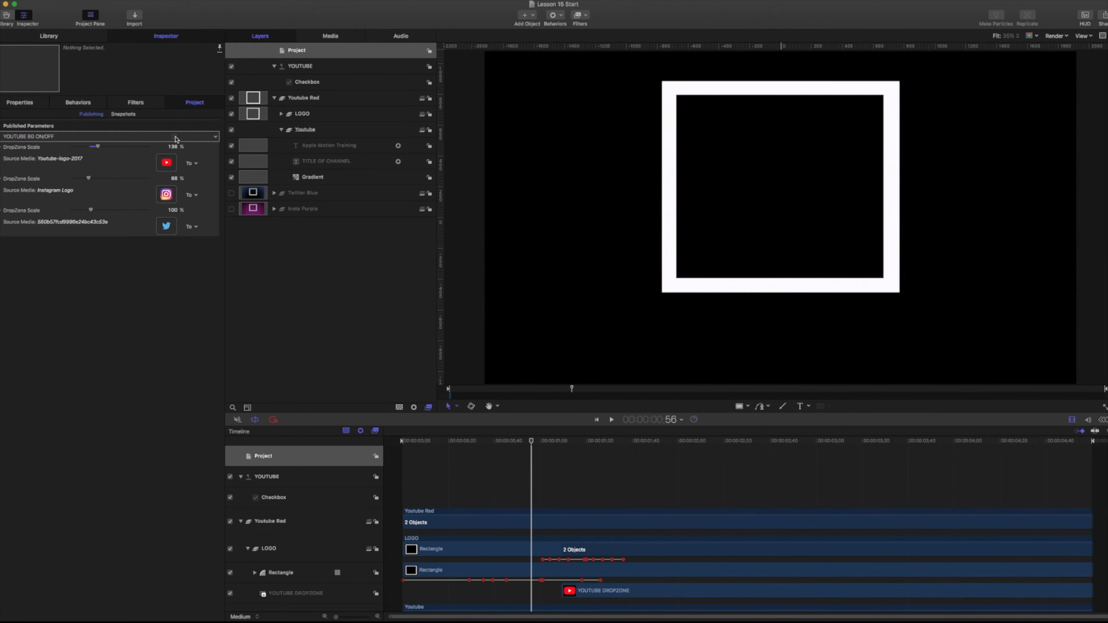
pyautogui.click(175, 136)
pyautogui.click(174, 136)
pyautogui.click(175, 136)
# Add the red color tag of the YouTube background gradient to the YOUTUBE rig as a new slider.
pyautogui.click(308, 179)
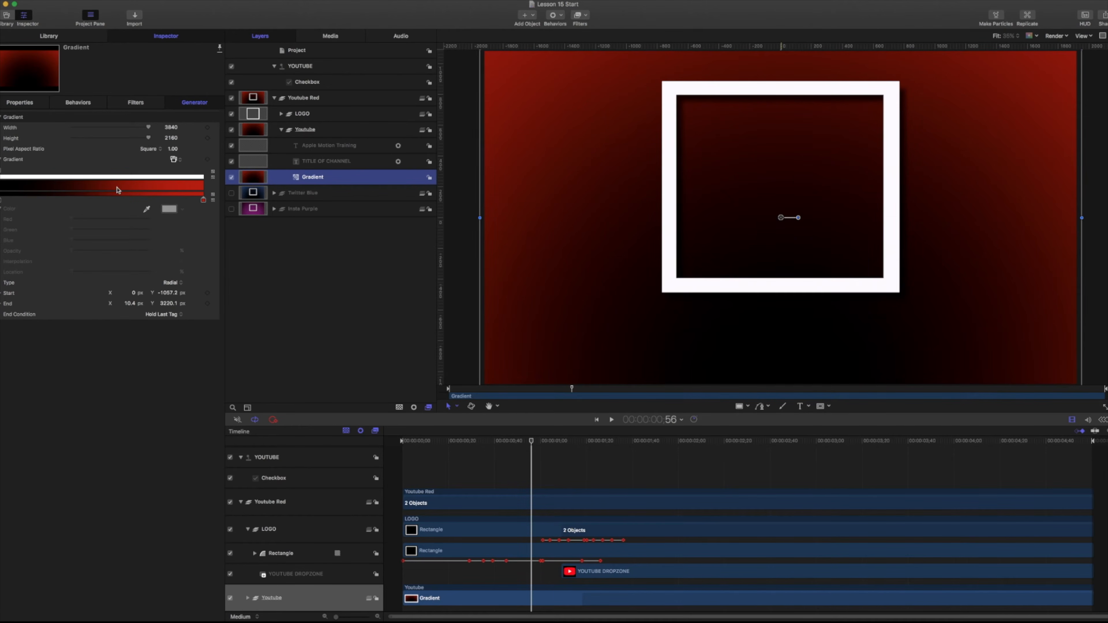
pyautogui.click(203, 200)
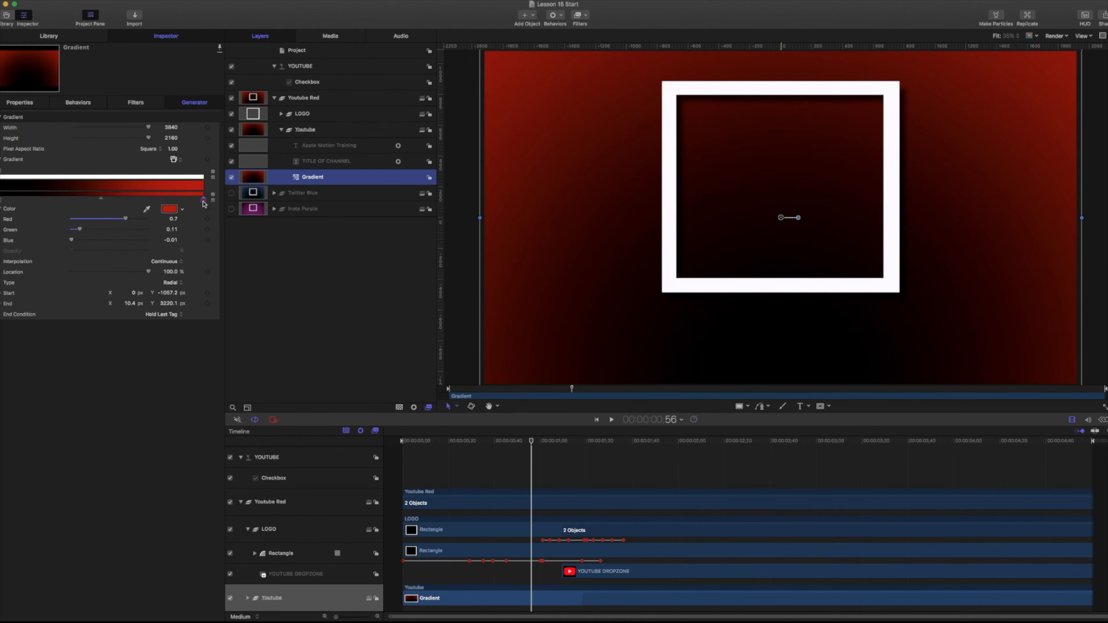
pyautogui.click(215, 210)
pyautogui.moveTo(262, 305)
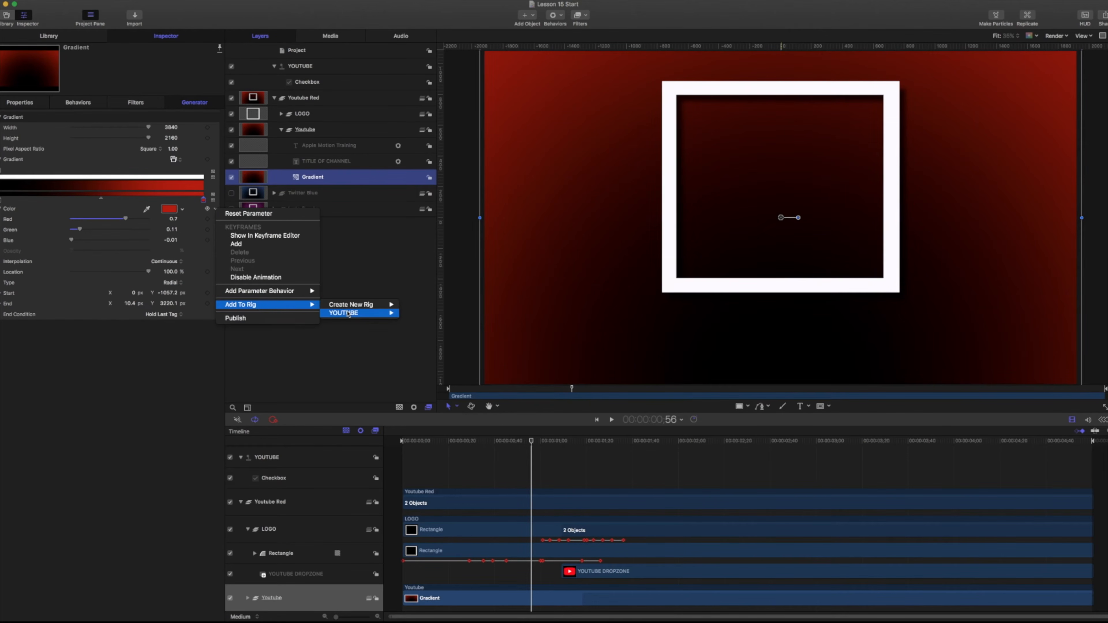
pyautogui.moveTo(347, 314)
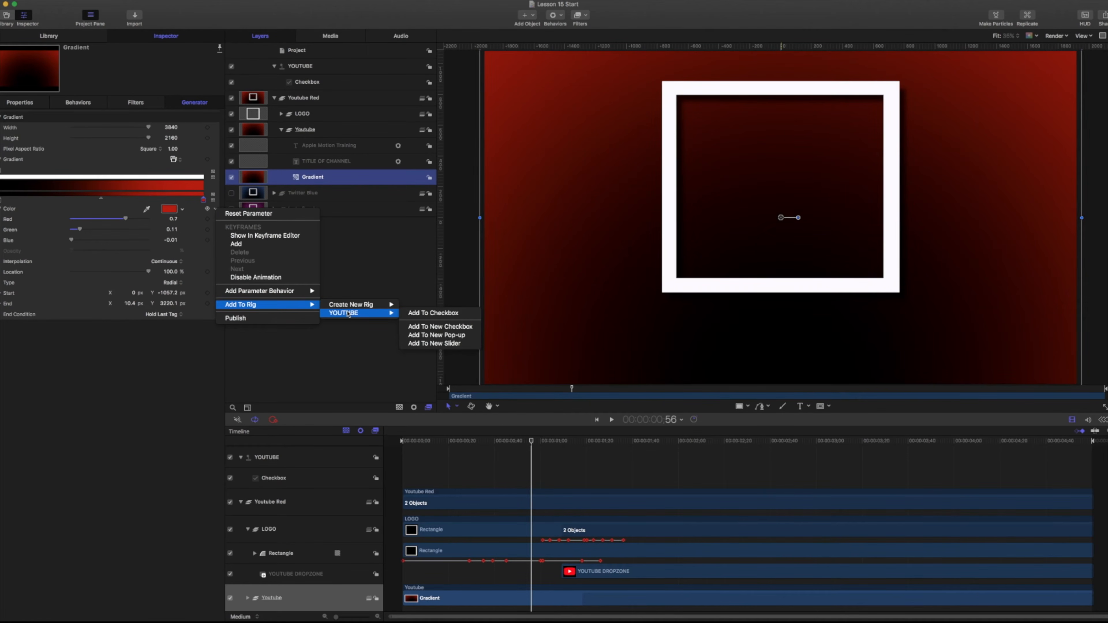
pyautogui.click(432, 343)
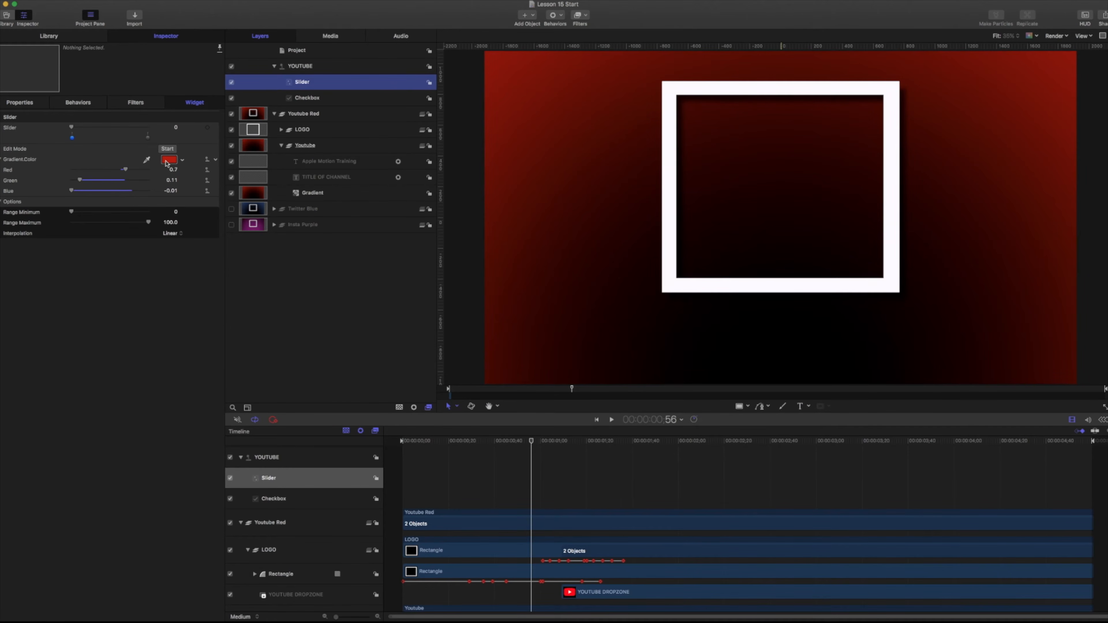
# Add the black color tag of the YouTube gradient to the same slider in the YOUTUBE rig.
pyautogui.click(305, 193)
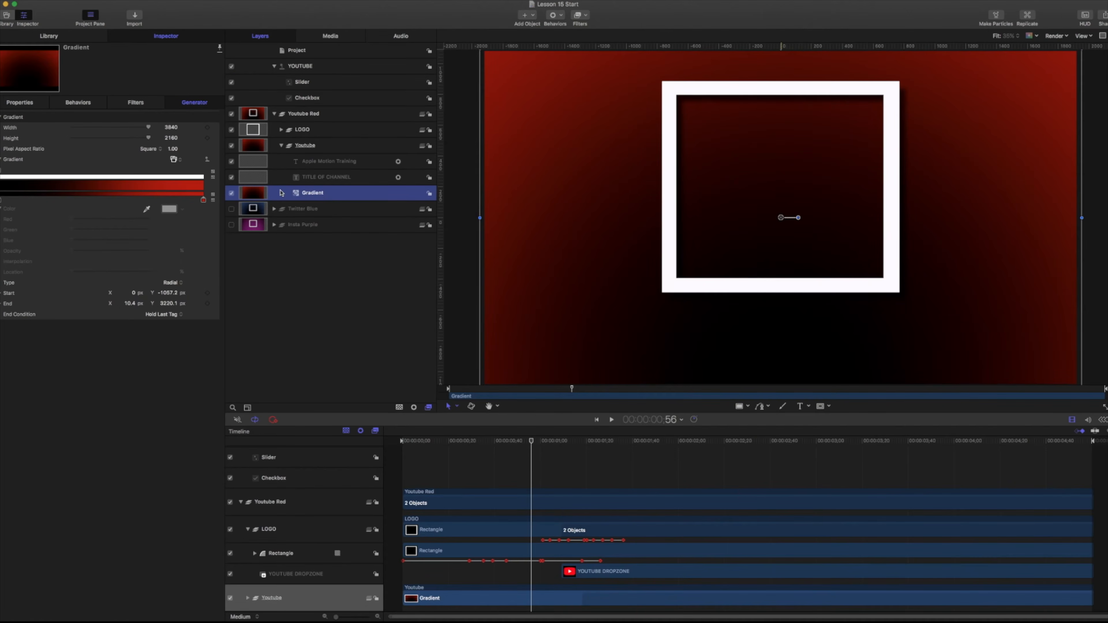
pyautogui.click(1, 200)
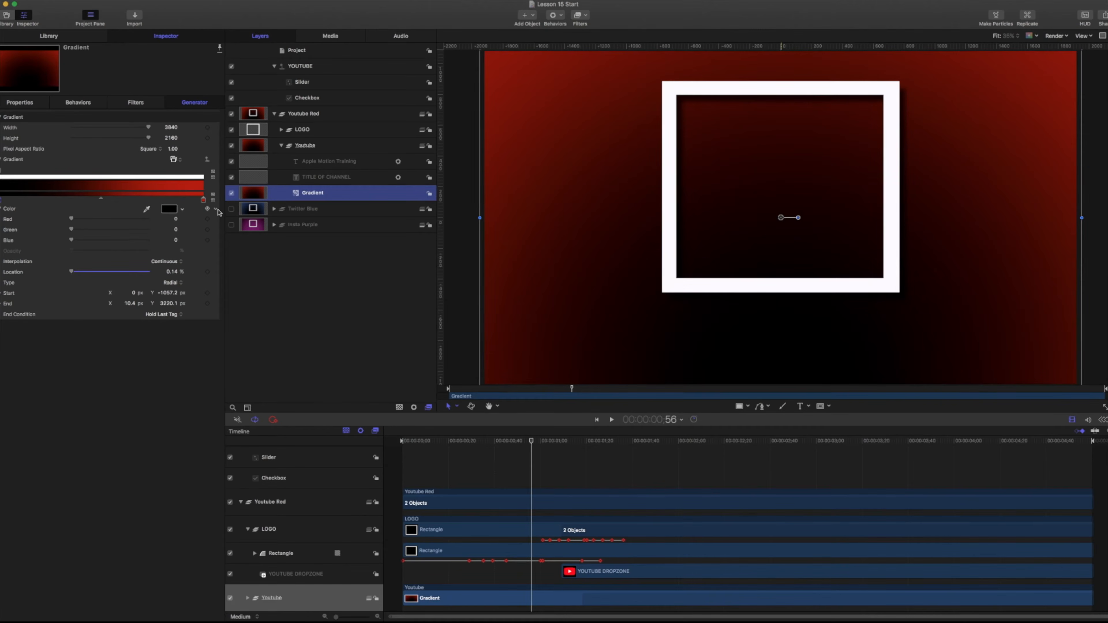
pyautogui.click(215, 209)
pyautogui.moveTo(244, 307)
pyautogui.moveTo(368, 313)
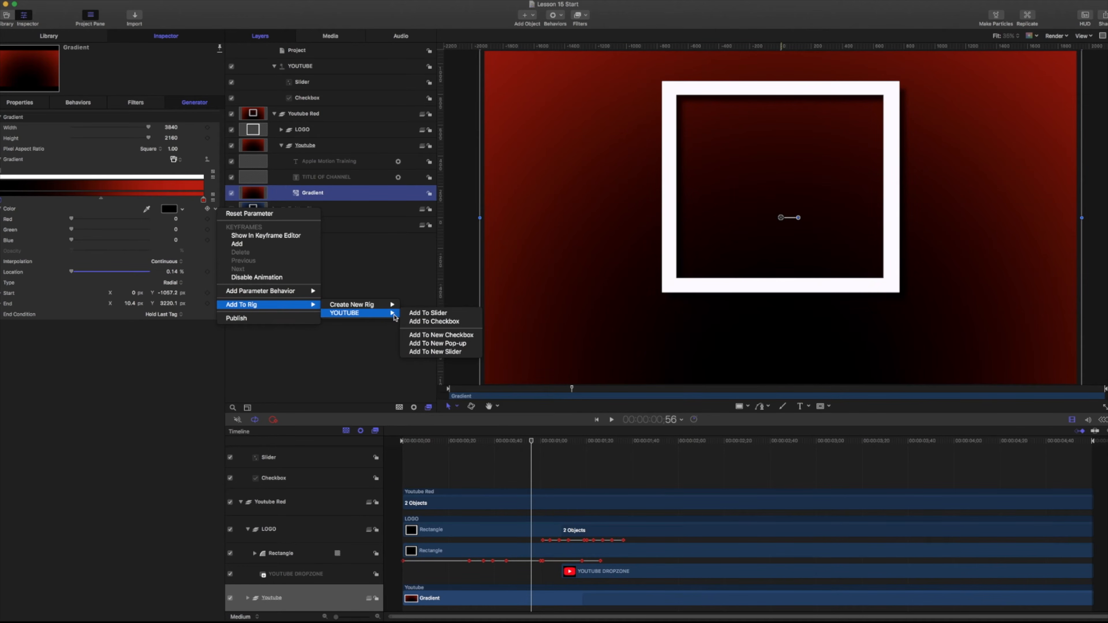
pyautogui.click(432, 314)
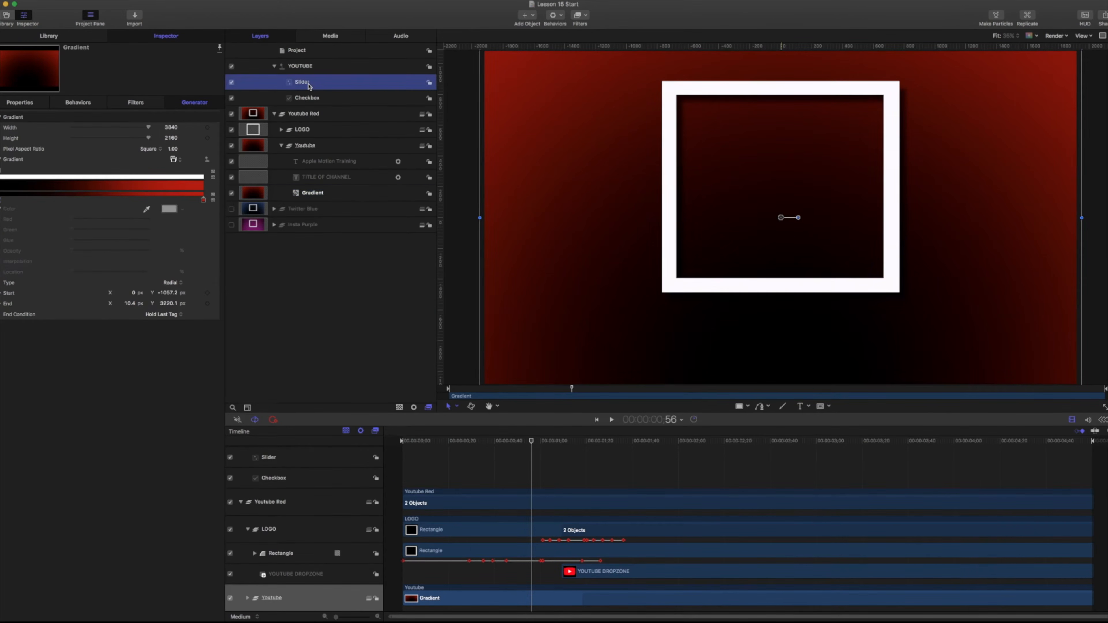
# Rename the rig's slider widget Color Slider.
pyautogui.doubleClick(306, 83)
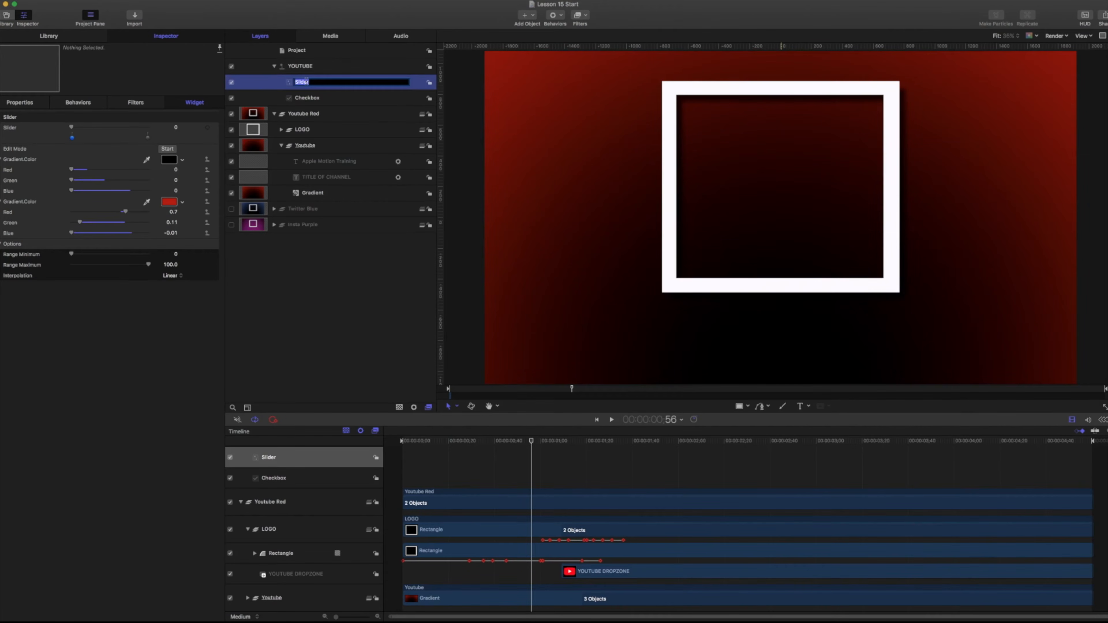
pyautogui.write('Color Slider')
pyautogui.press('Return')
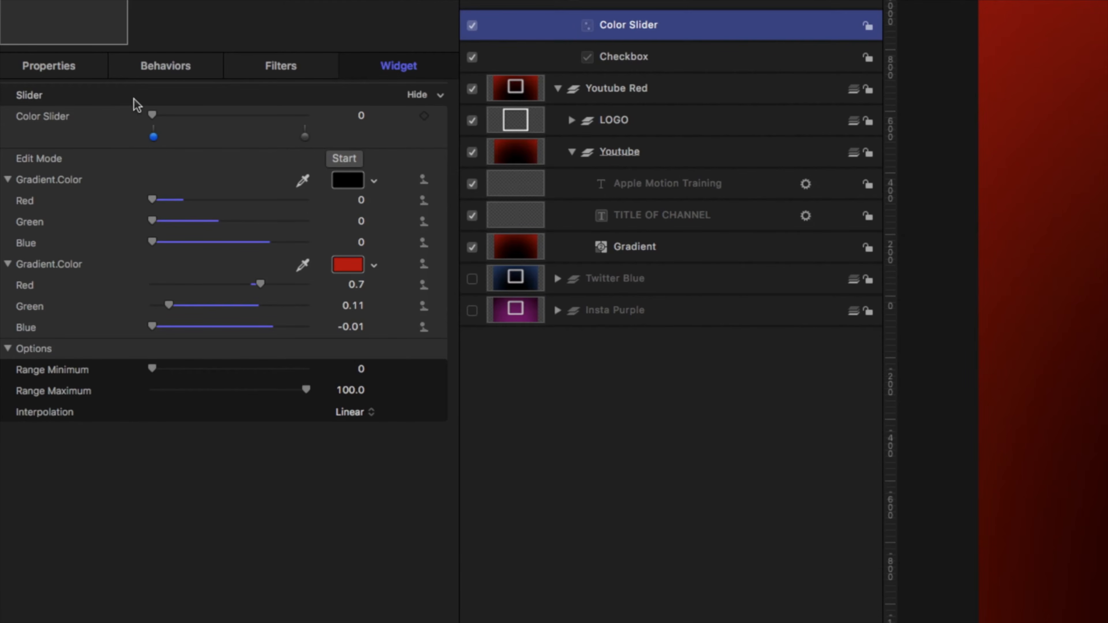
# Test the Color Slider's range and add a middle snapshot at about 51.
pyautogui.moveTo(71, 127); pyautogui.dragTo(102, 127)
pyautogui.moveTo(210, 109); pyautogui.dragTo(152, 117)
pyautogui.click(231, 116)
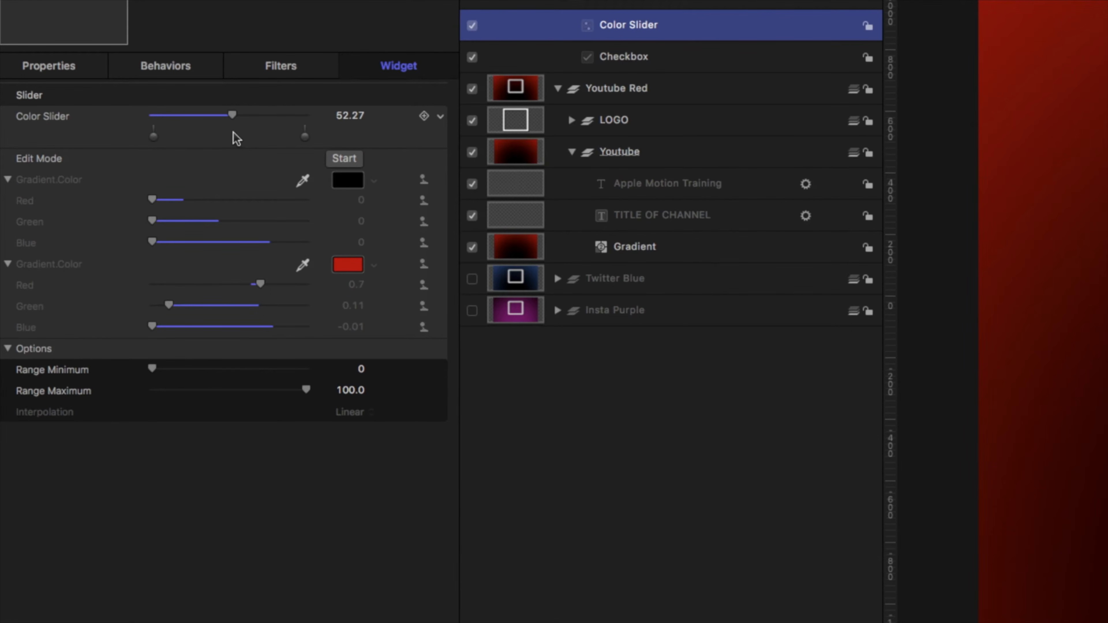
pyautogui.click(349, 116)
pyautogui.write('50')
pyautogui.press('Return')
pyautogui.doubleClick(230, 137)
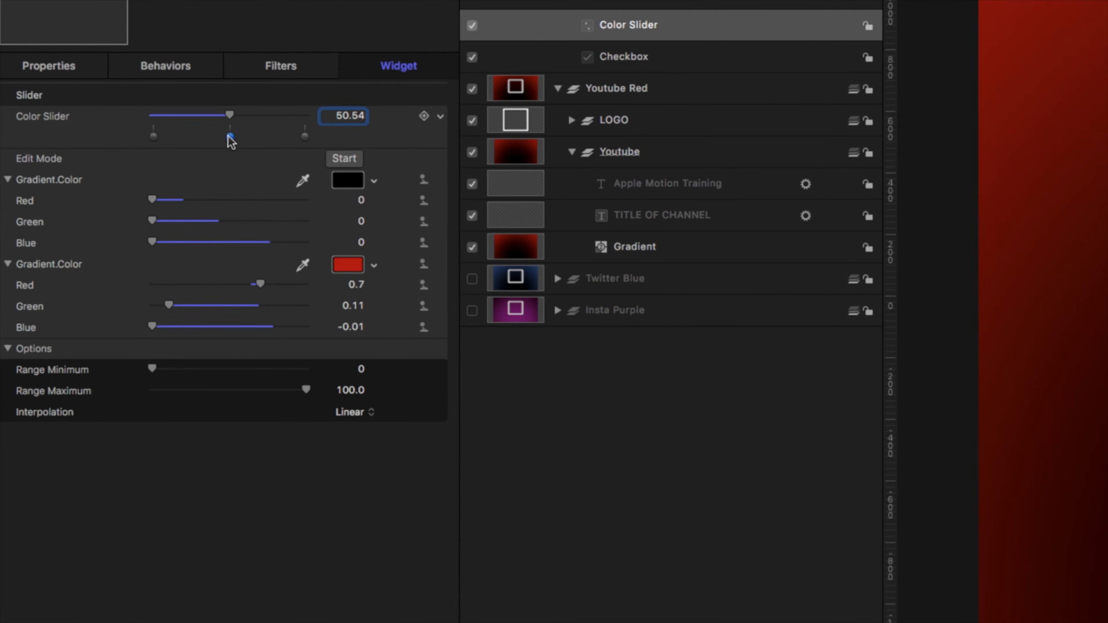
pyautogui.click(153, 137)
pyautogui.click(230, 136)
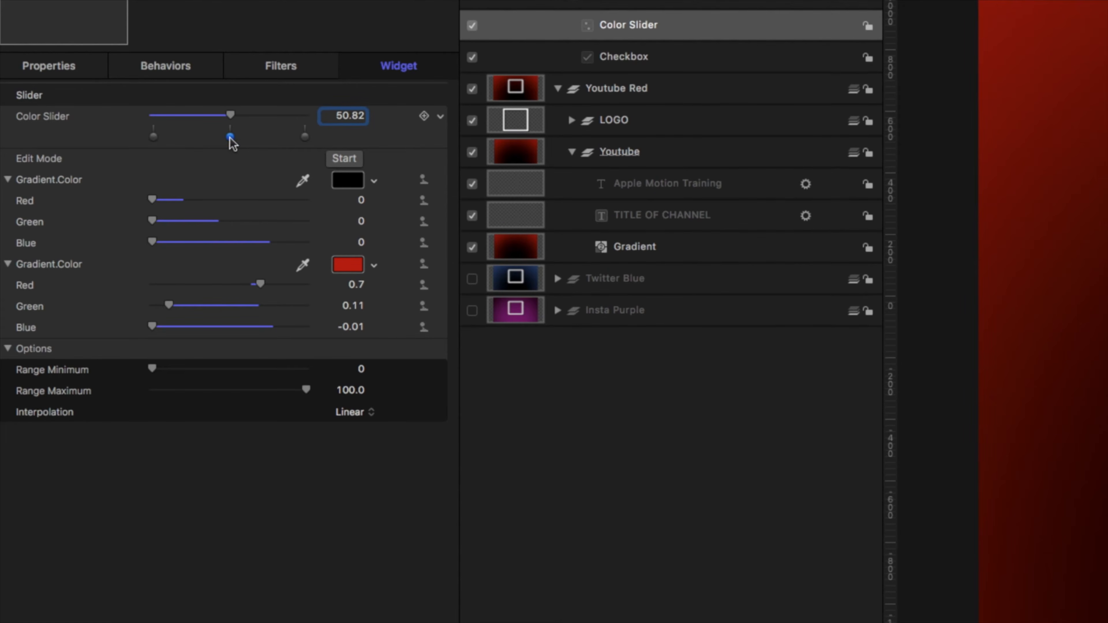
# Recolor the gradient to blue-violet and magenta in rig edit mode for the Color Slider's snapshot at 100.
pyautogui.click(304, 137)
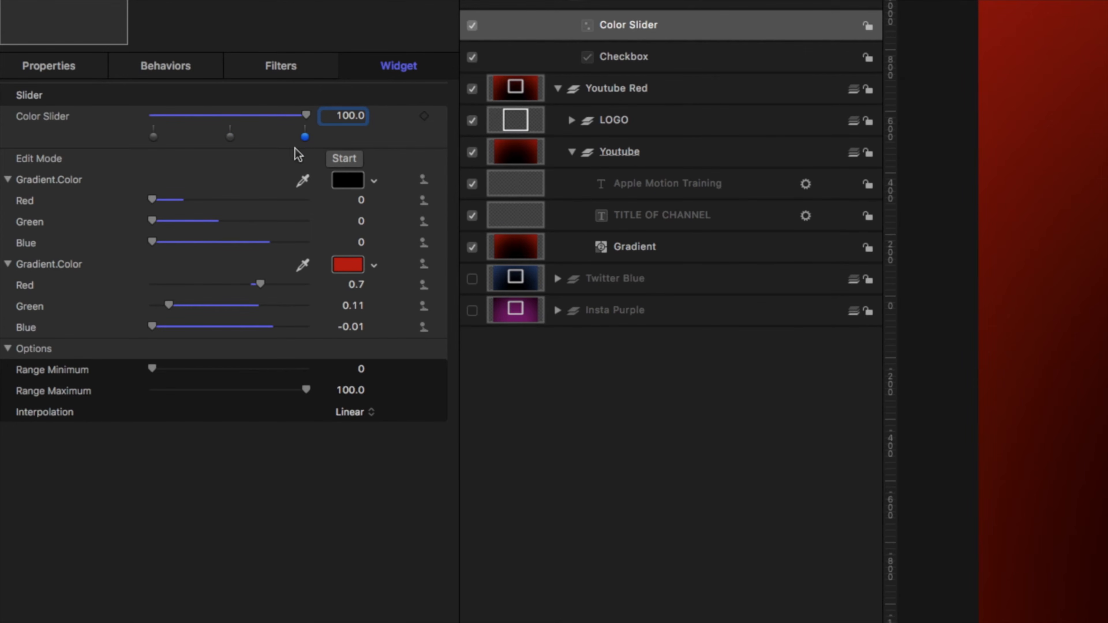
pyautogui.click(343, 159)
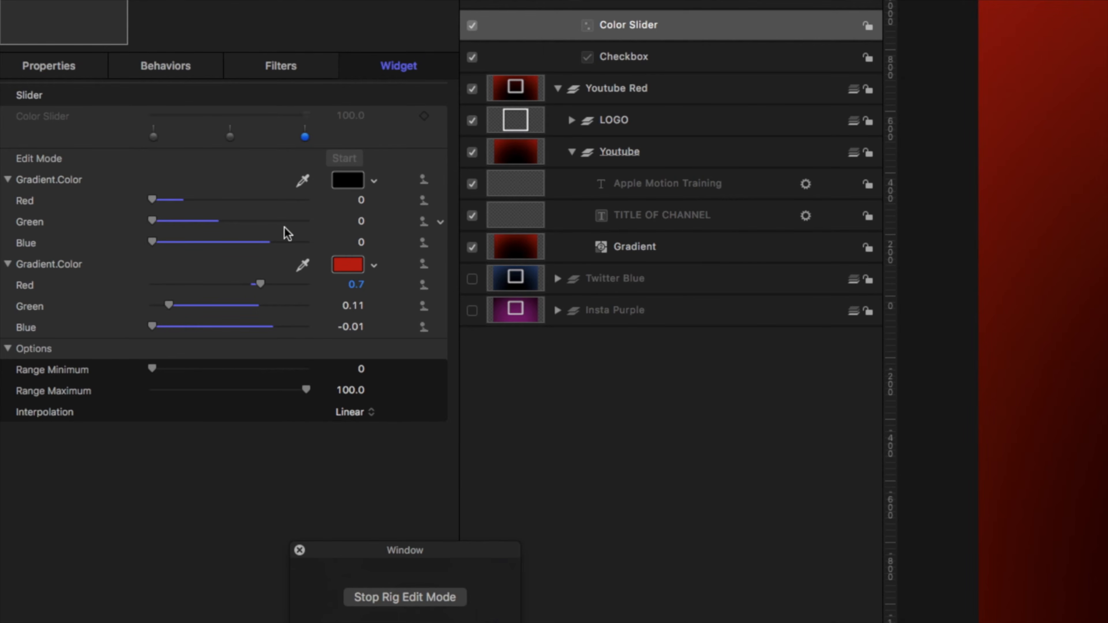
pyautogui.moveTo(152, 199); pyautogui.dragTo(264, 222)
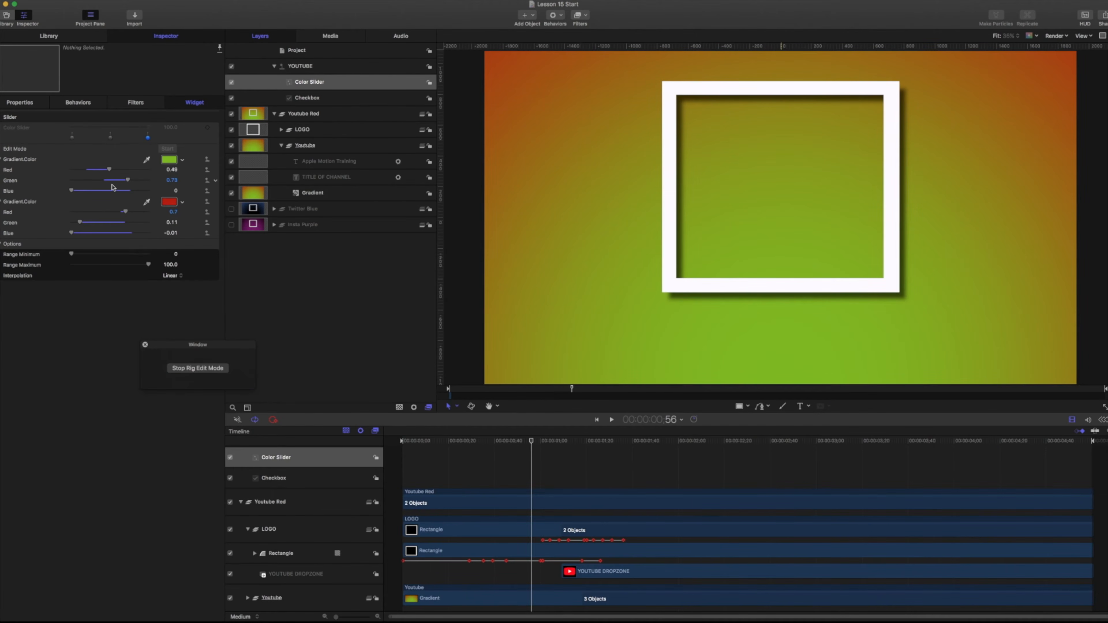
pyautogui.click(169, 202)
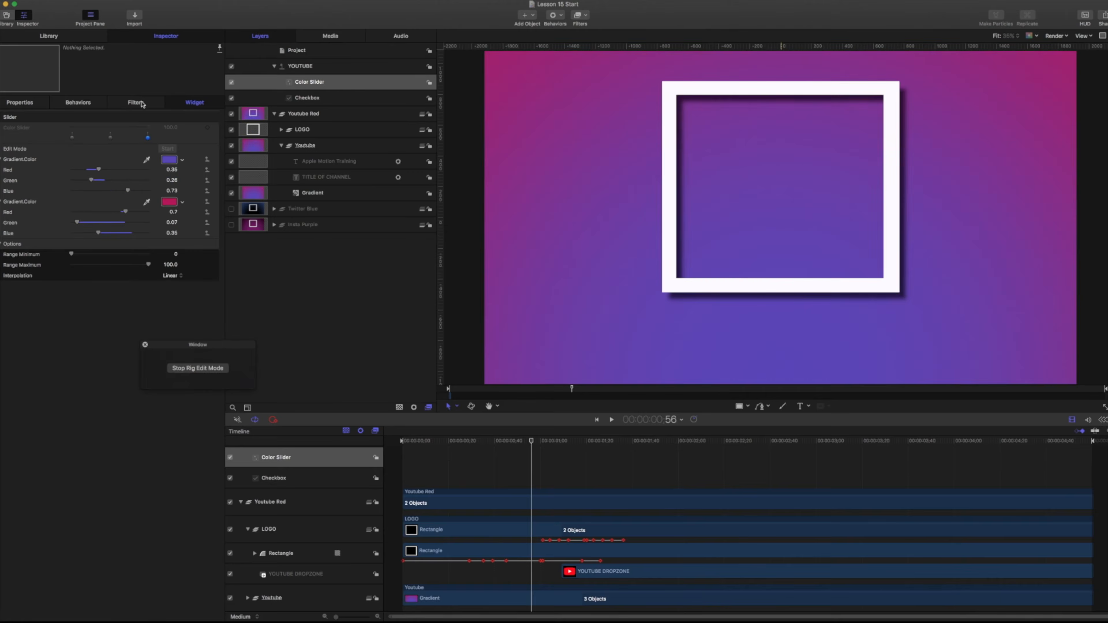
pyautogui.click(197, 369)
pyautogui.click(148, 137)
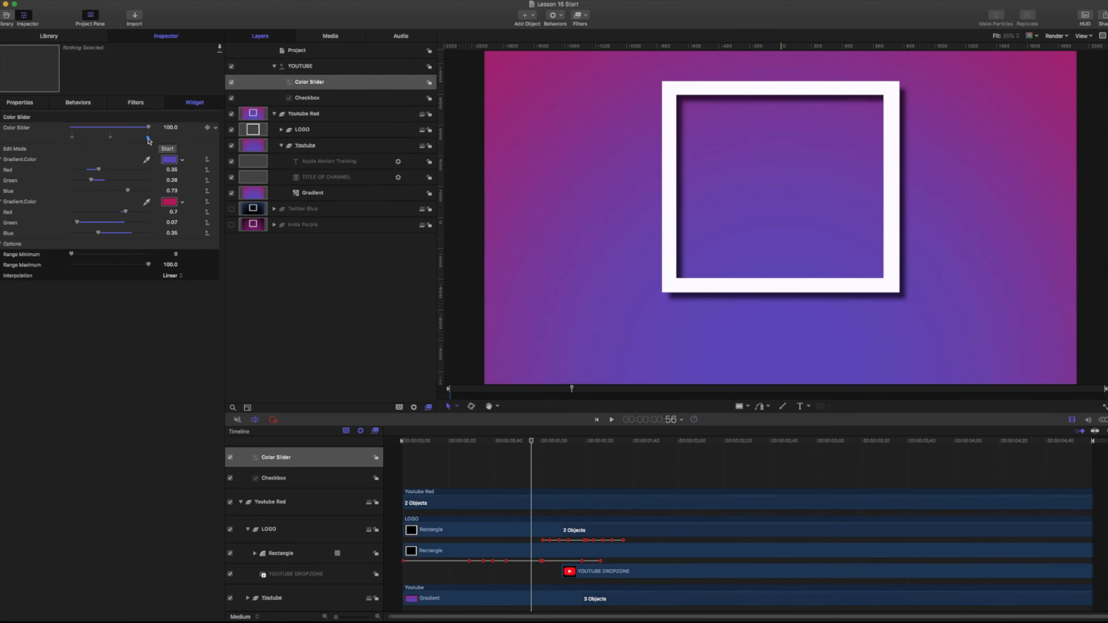
# Pick new colors for both gradient tags at the middle snapshot in rig edit mode, and return the Color Slider to 0.
pyautogui.click(112, 135)
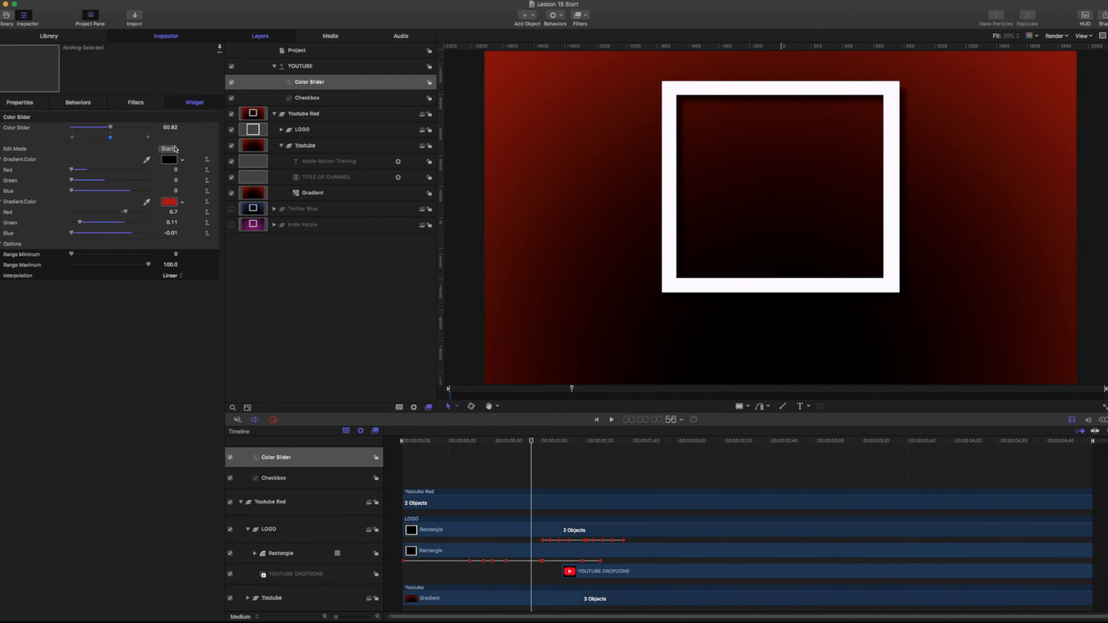
pyautogui.click(166, 149)
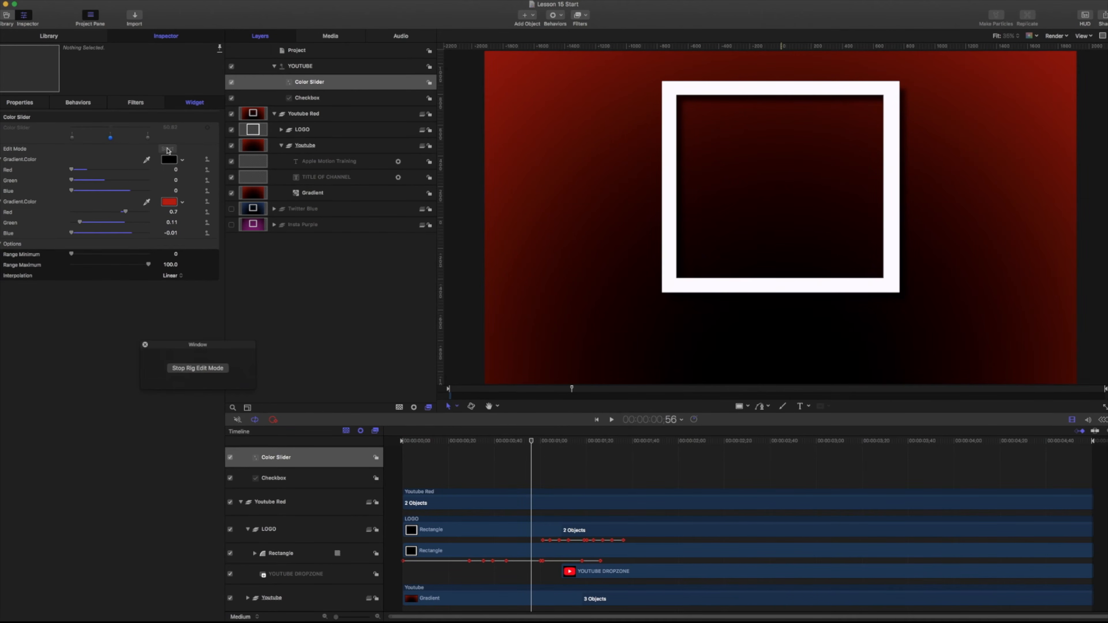
pyautogui.click(169, 159)
pyautogui.moveTo(225, 428); pyautogui.dragTo(134, 431)
pyautogui.click(170, 202)
pyautogui.click(171, 370)
pyautogui.click(135, 286)
pyautogui.click(195, 370)
pyautogui.moveTo(110, 128); pyautogui.dragTo(64, 129)
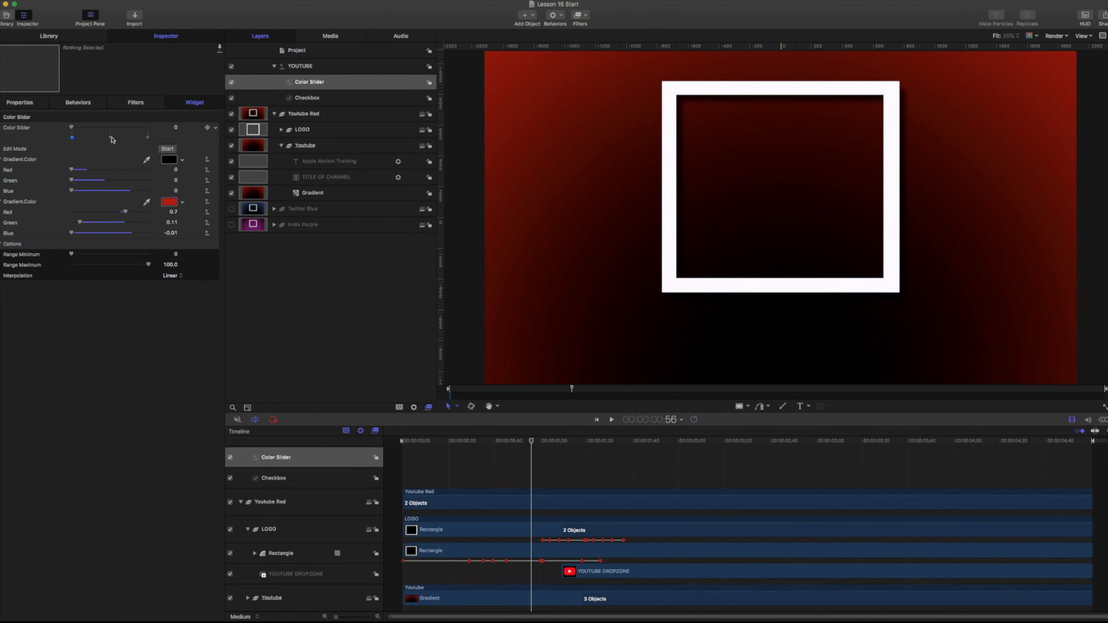
# Try removing the Color Slider's middle snapshot to preview the blend between its ends, and undo the removal.
pyautogui.moveTo(110, 137); pyautogui.dragTo(90, 194)
pyautogui.moveTo(93, 127); pyautogui.dragTo(117, 138)
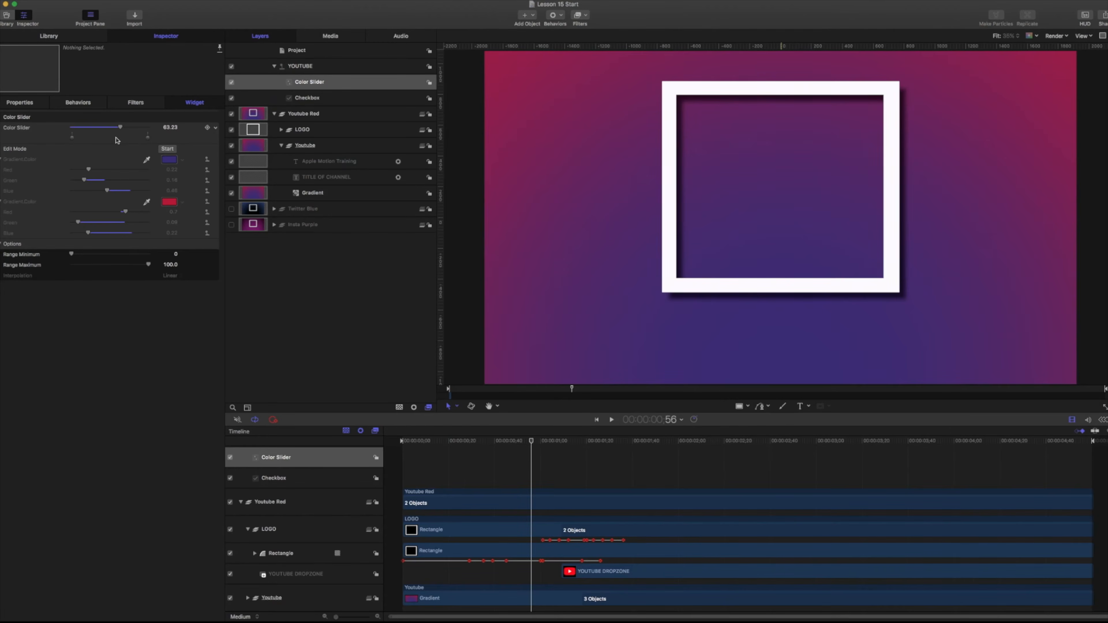
pyautogui.press('super+z')
pyautogui.press('super+z')
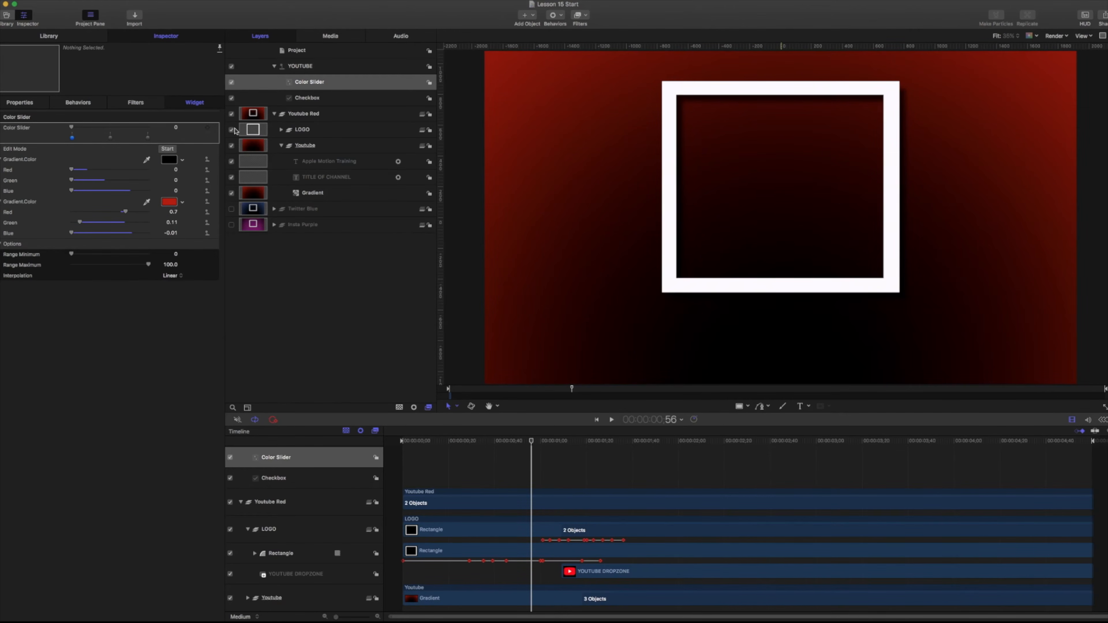
# Publish the Color Slider and display the project's published parameters.
pyautogui.click(215, 128)
pyautogui.click(234, 221)
pyautogui.click(286, 66)
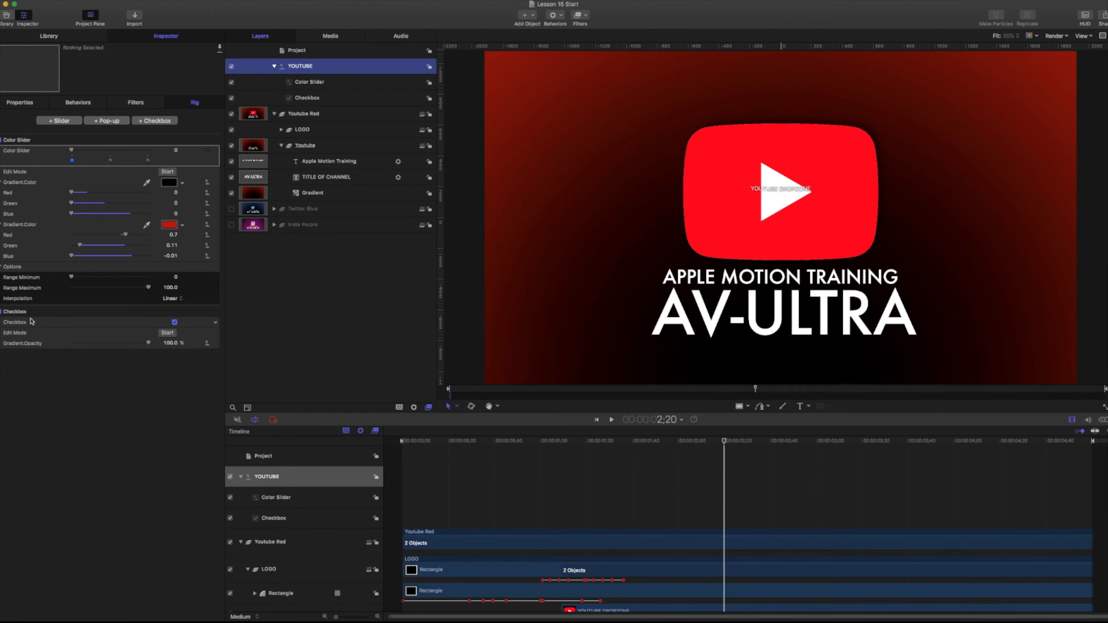
pyautogui.click(305, 51)
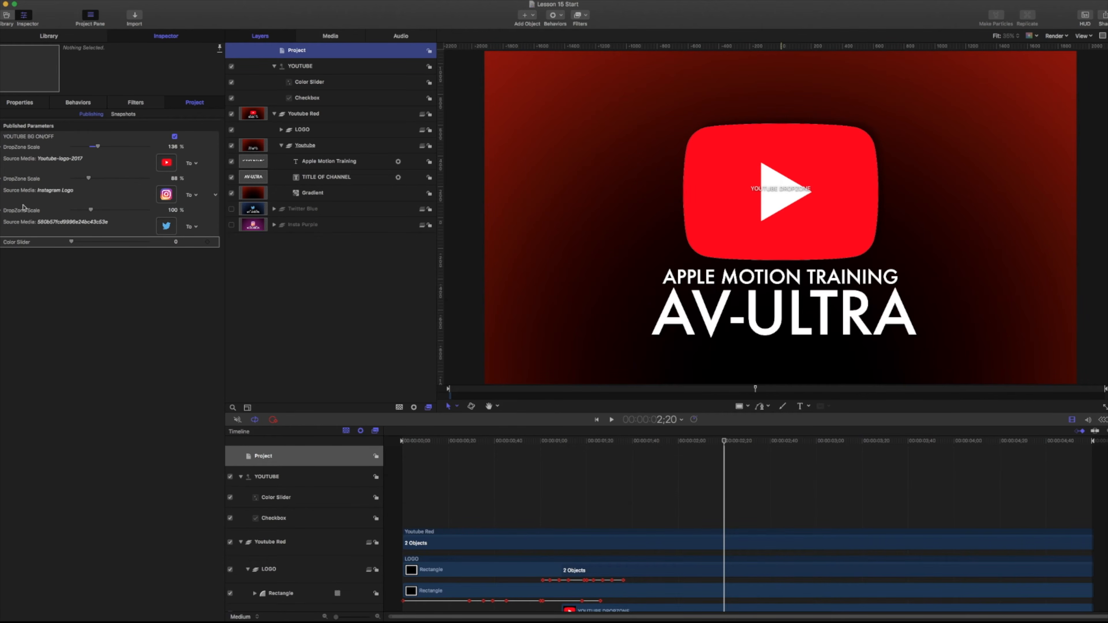
# Add YT before the published Color Slider's name and move the parameter directly below YOUTUBE BG ON/OFF.
pyautogui.doubleClick(18, 242)
pyautogui.press('Left')
pyautogui.write('YT')
pyautogui.press('Return')
pyautogui.moveTo(21, 241); pyautogui.dragTo(129, 148)
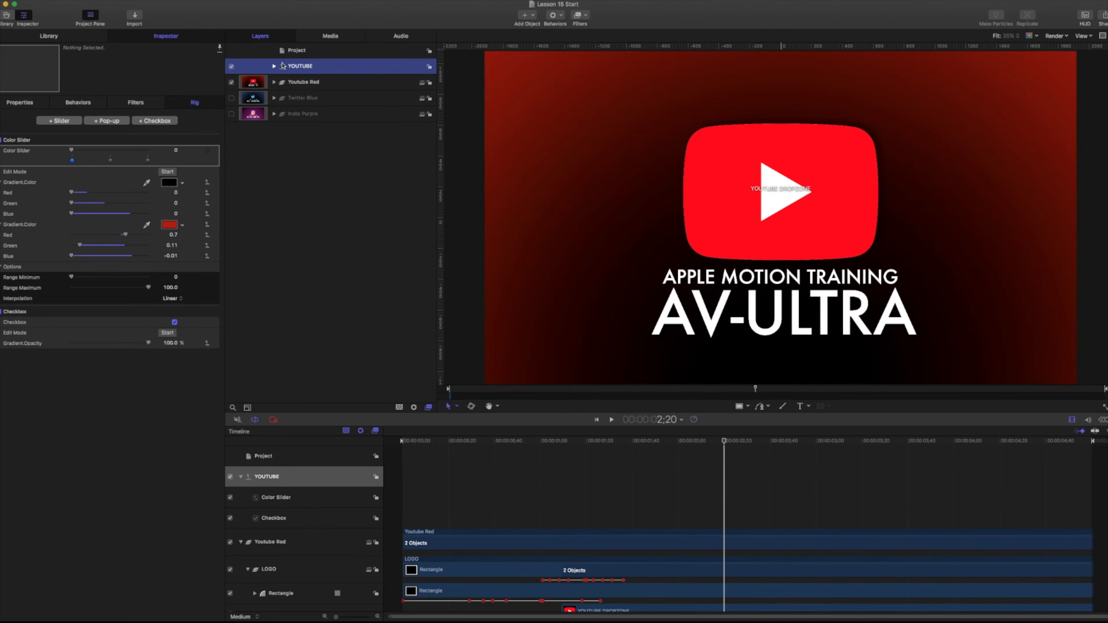